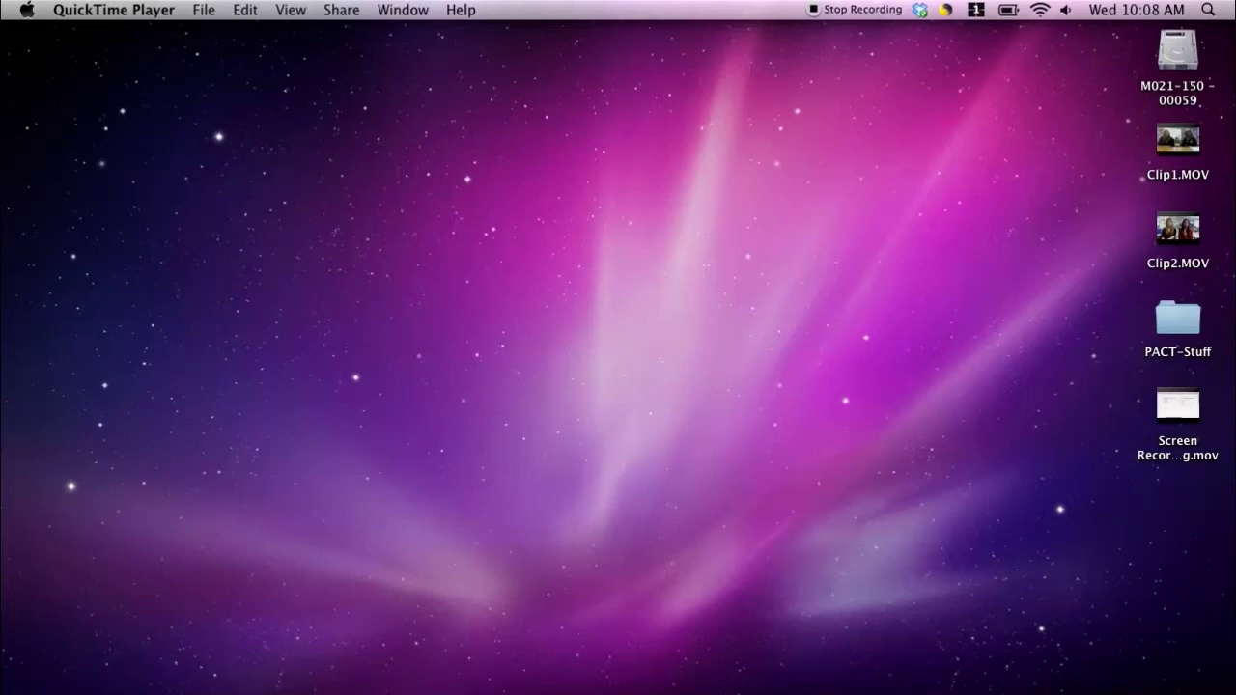
# Launch QuickTime Player 7 from the Applications folder in Finder, and close the Finder window.
pyautogui.click(62, 690)
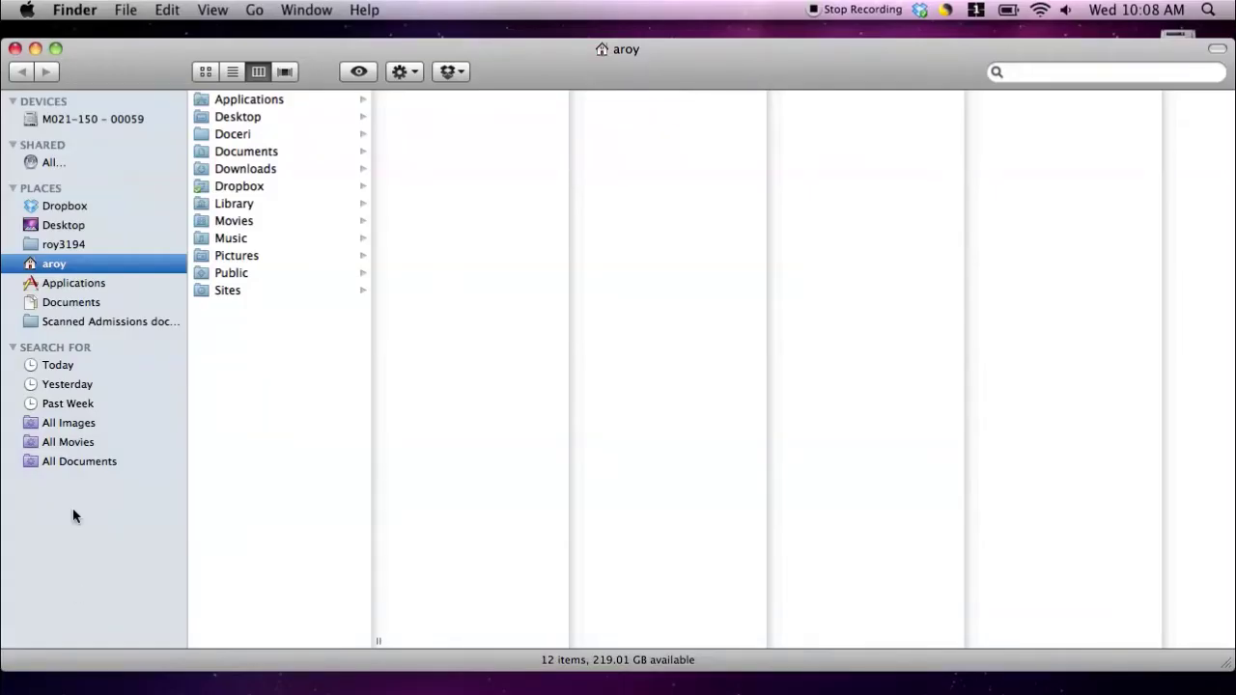
pyautogui.click(106, 286)
pyautogui.scroll(-15, 337, 337)
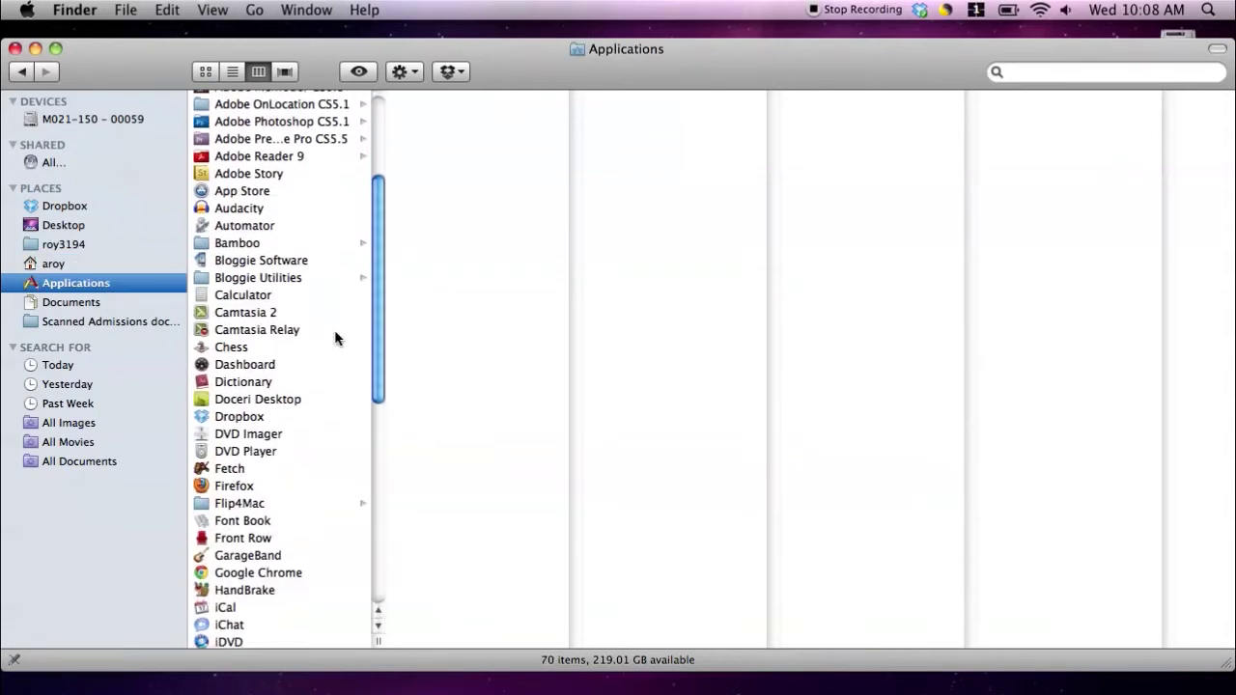
pyautogui.rightClick(337, 343)
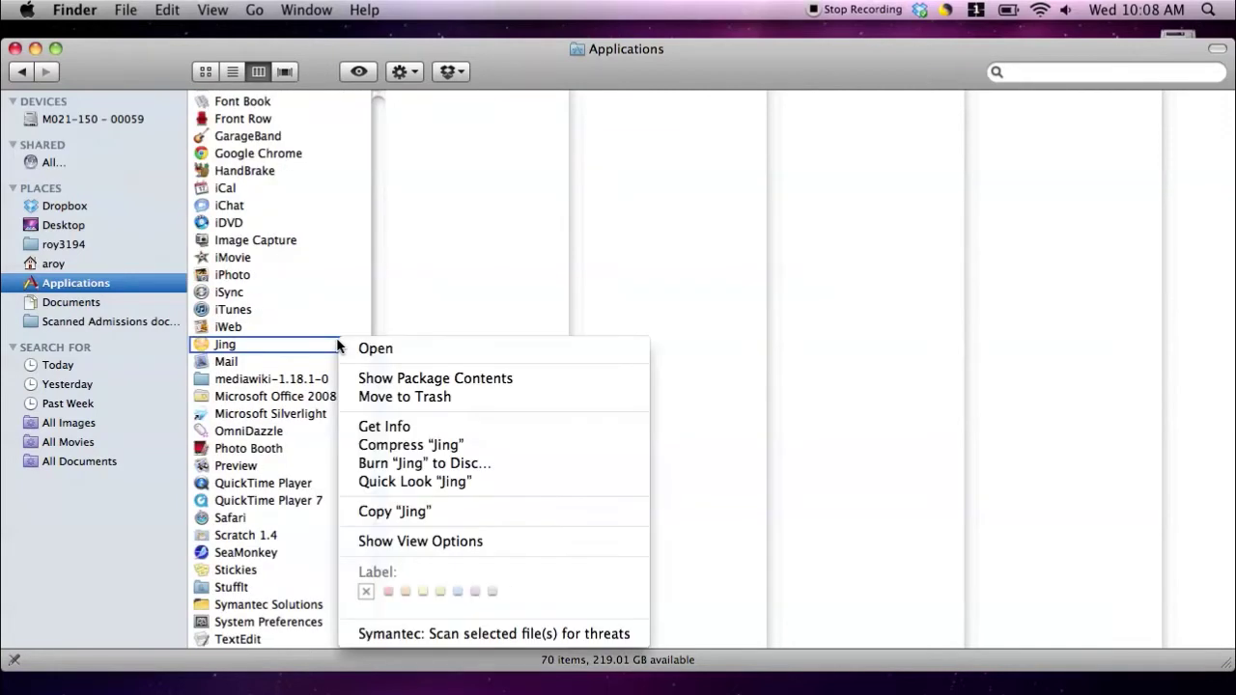
pyautogui.click(129, 540)
pyautogui.click(251, 502)
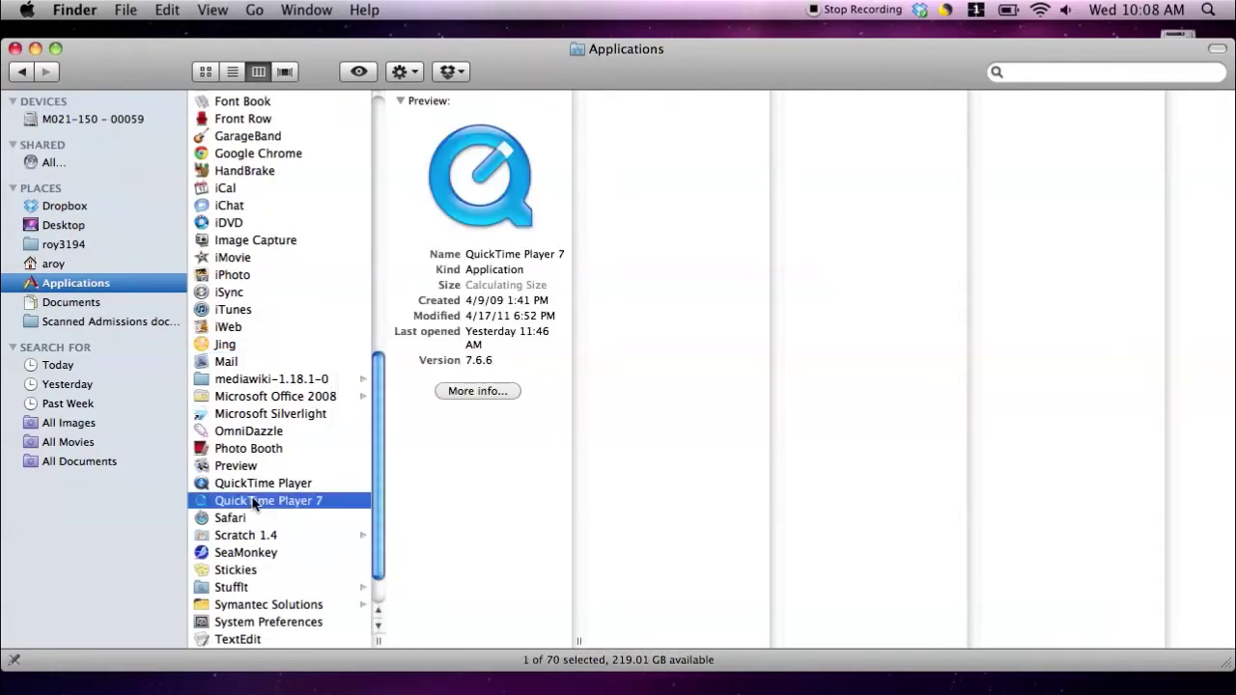
pyautogui.doubleClick(199, 503)
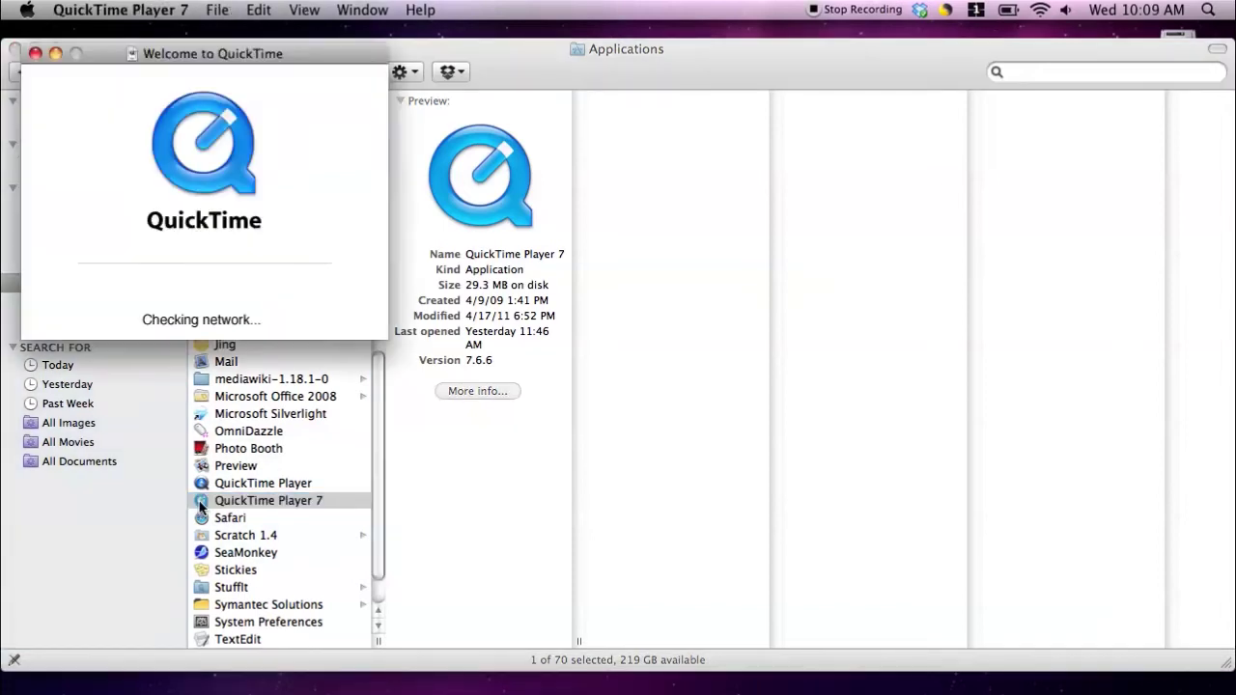
pyautogui.click(13, 51)
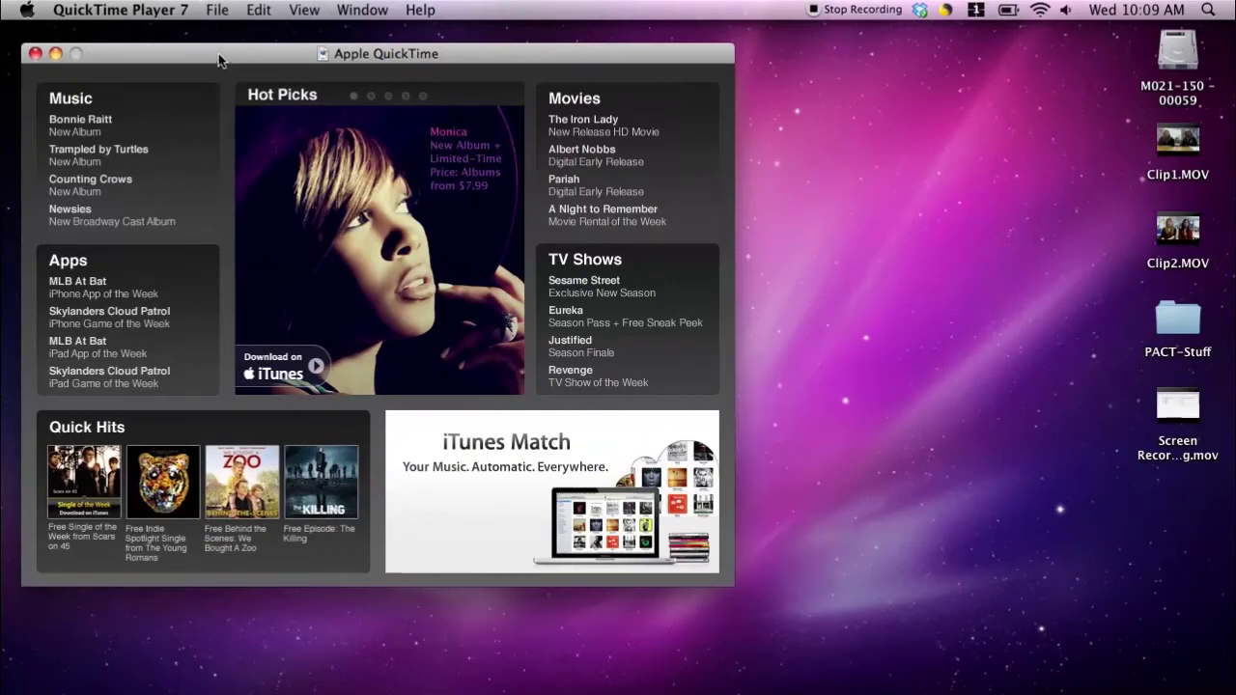
pyautogui.moveTo(218, 53); pyautogui.dragTo(228, 31)
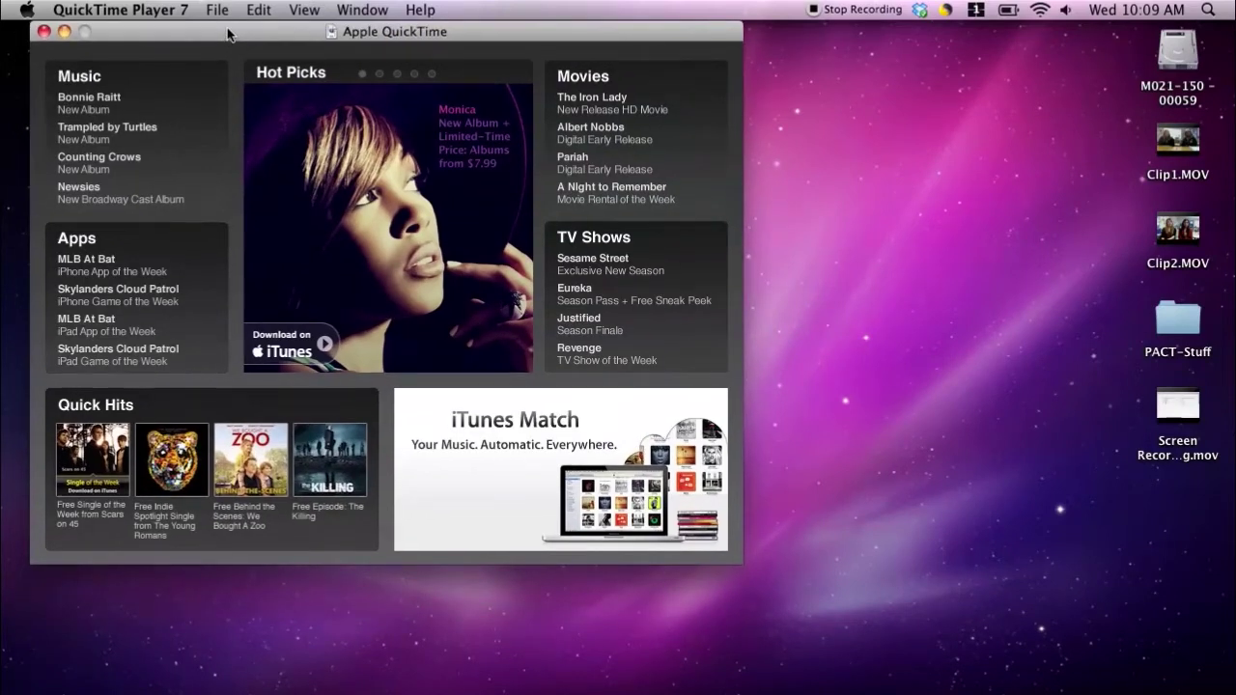
# Check the version information of QuickTime Player 7, and close both the version window and the welcome window.
pyautogui.click(138, 12)
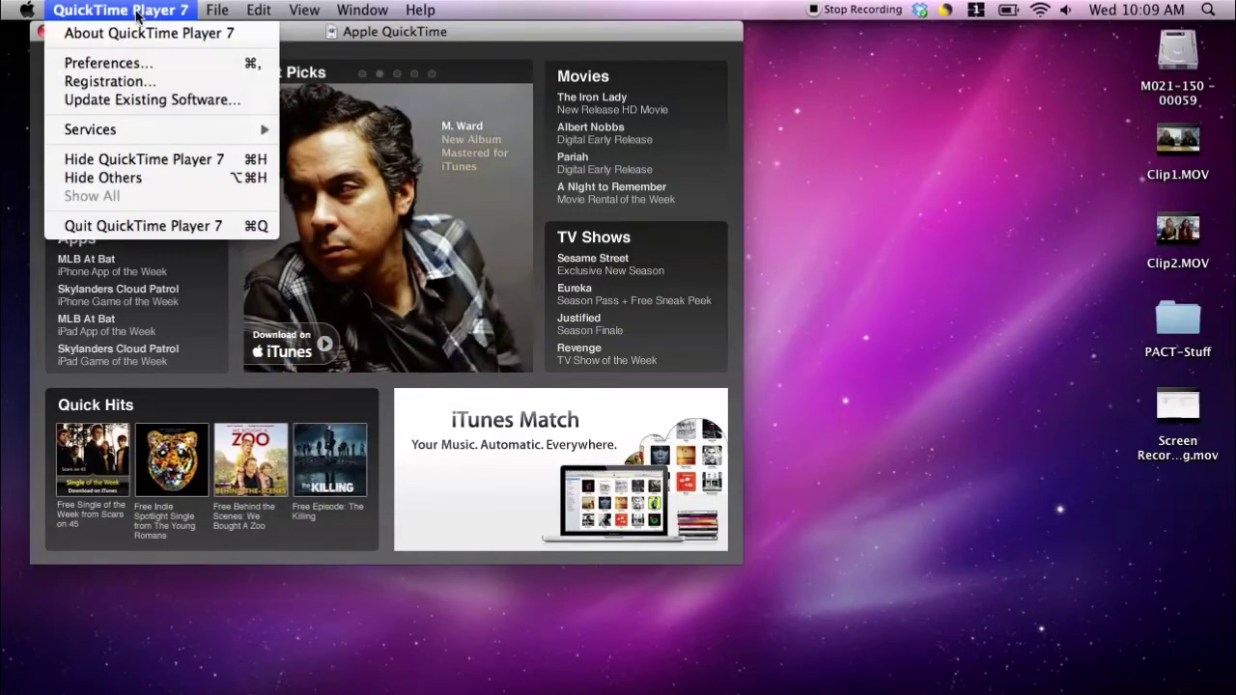
pyautogui.click(138, 36)
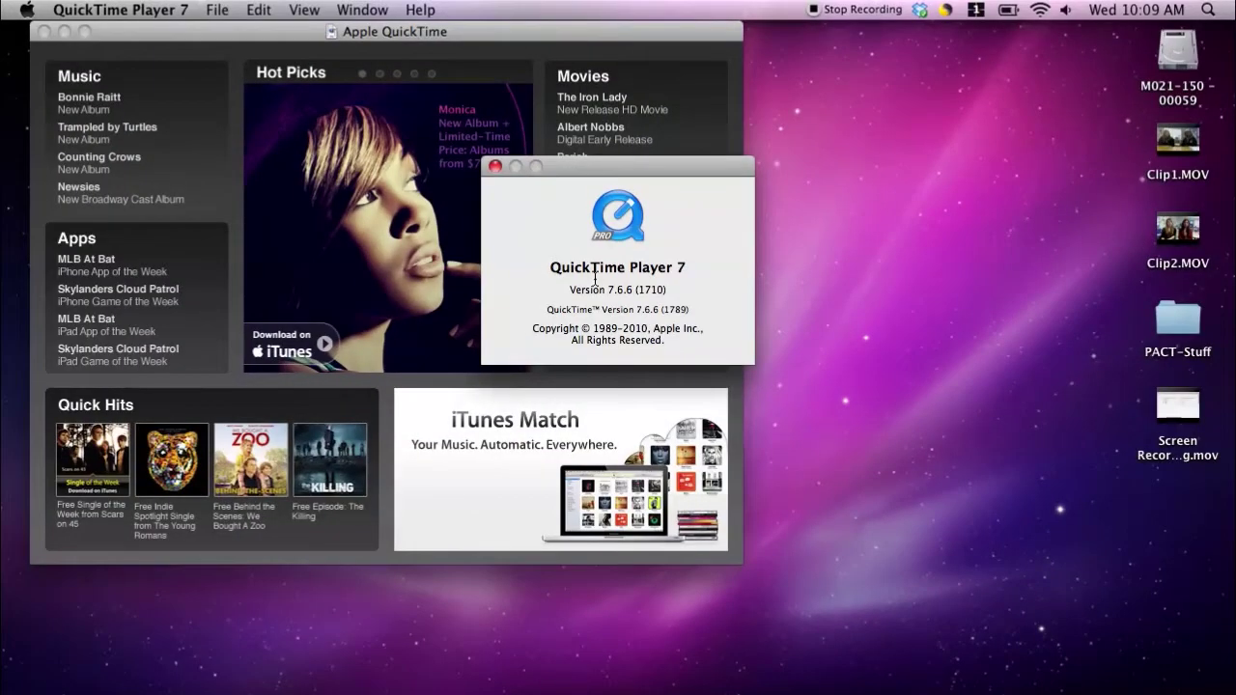
pyautogui.click(494, 166)
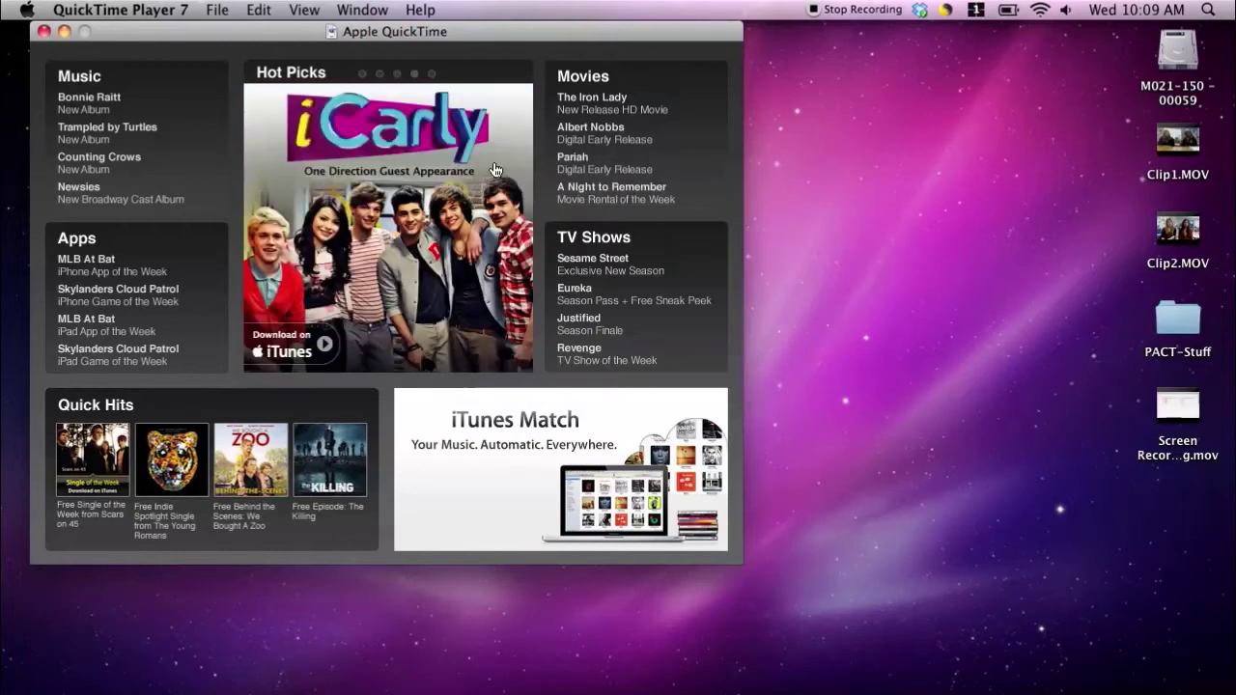
pyautogui.click(44, 32)
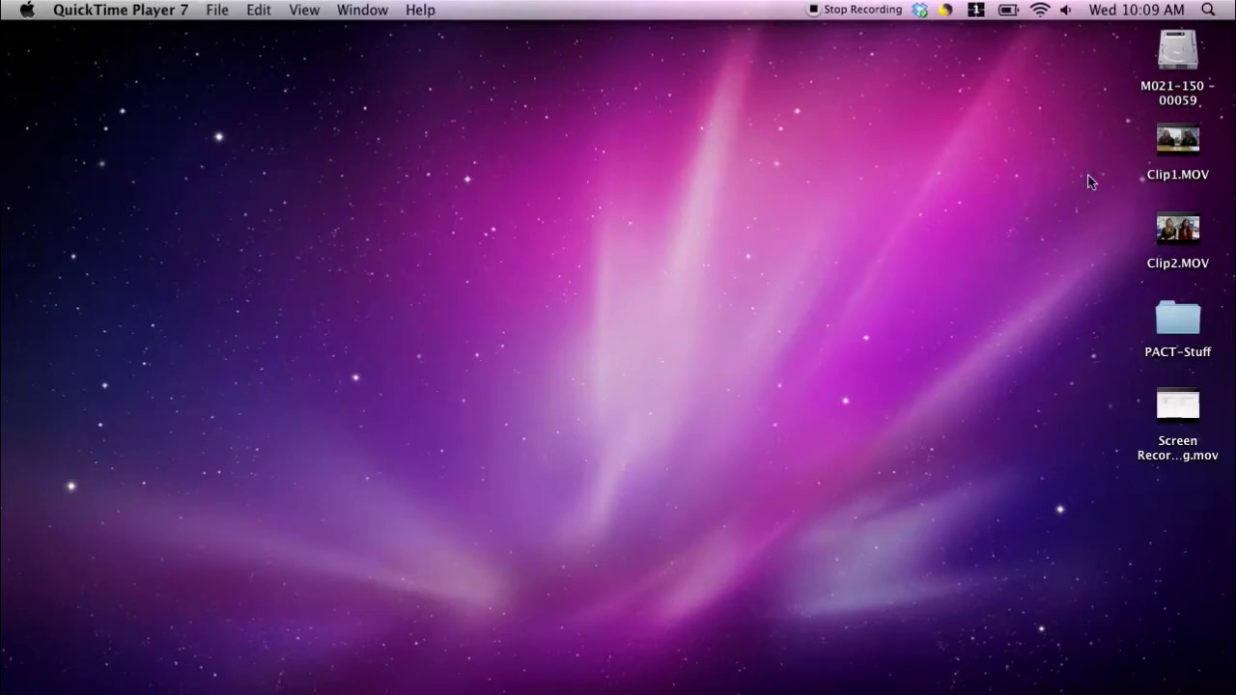
# Open Clip1.MOV from the desktop with QuickTime Player 7.
pyautogui.rightClick(1189, 143)
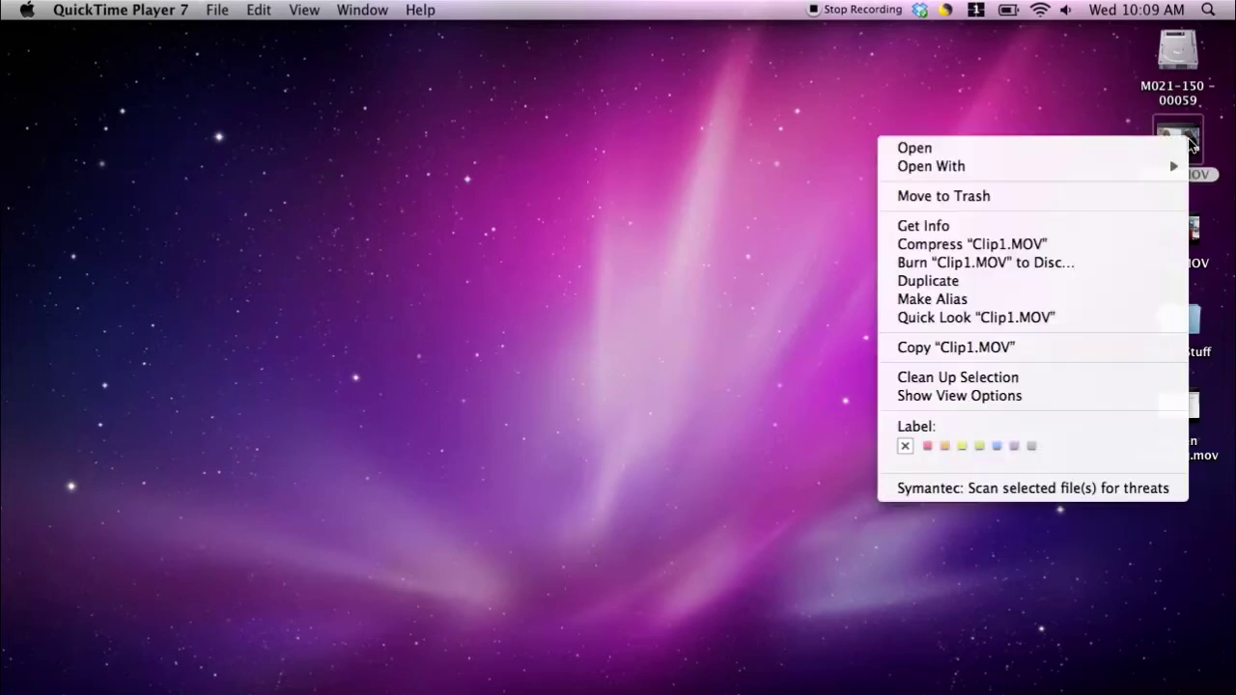
pyautogui.moveTo(1150, 168)
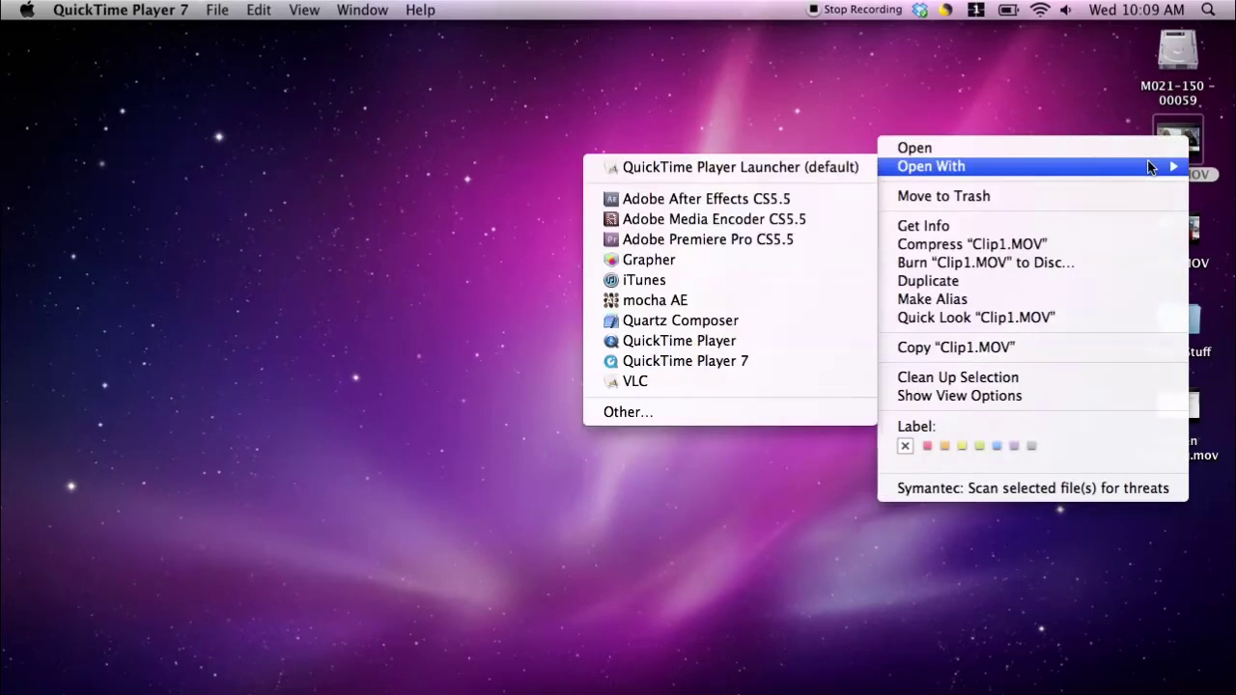
pyautogui.click(722, 361)
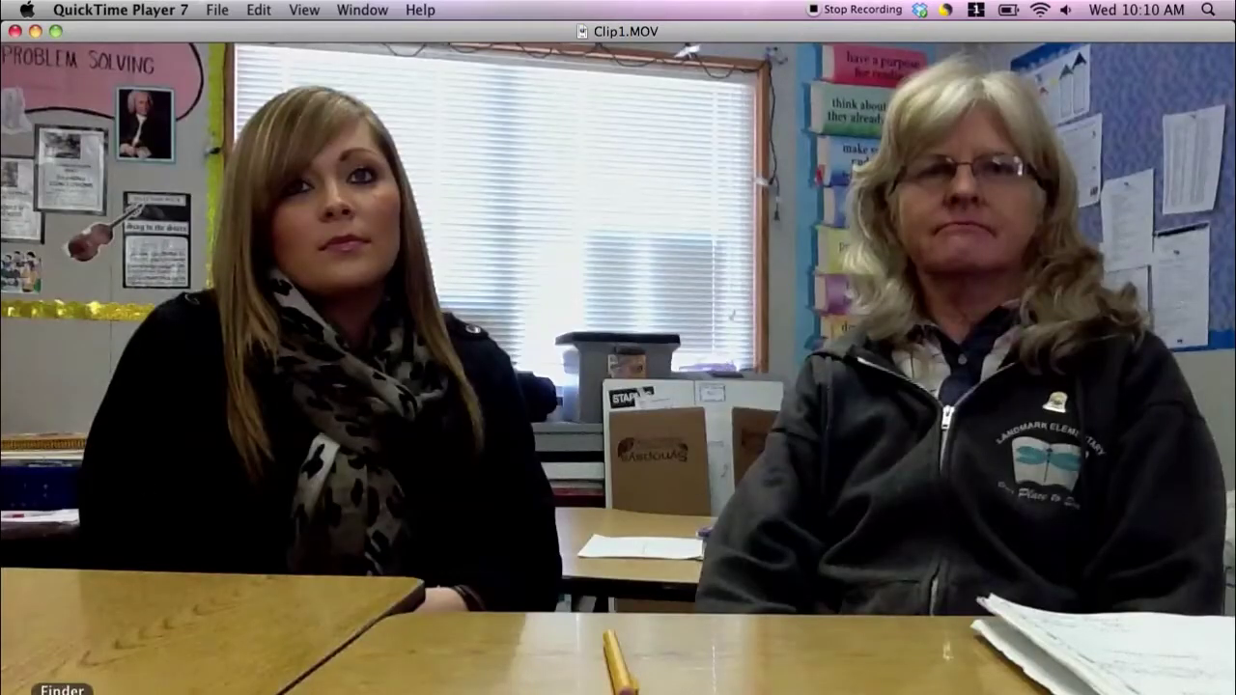
# Switch to Finder and open Clip2.MOV from the Desktop folder with QuickTime Player 7.
pyautogui.click(63, 691)
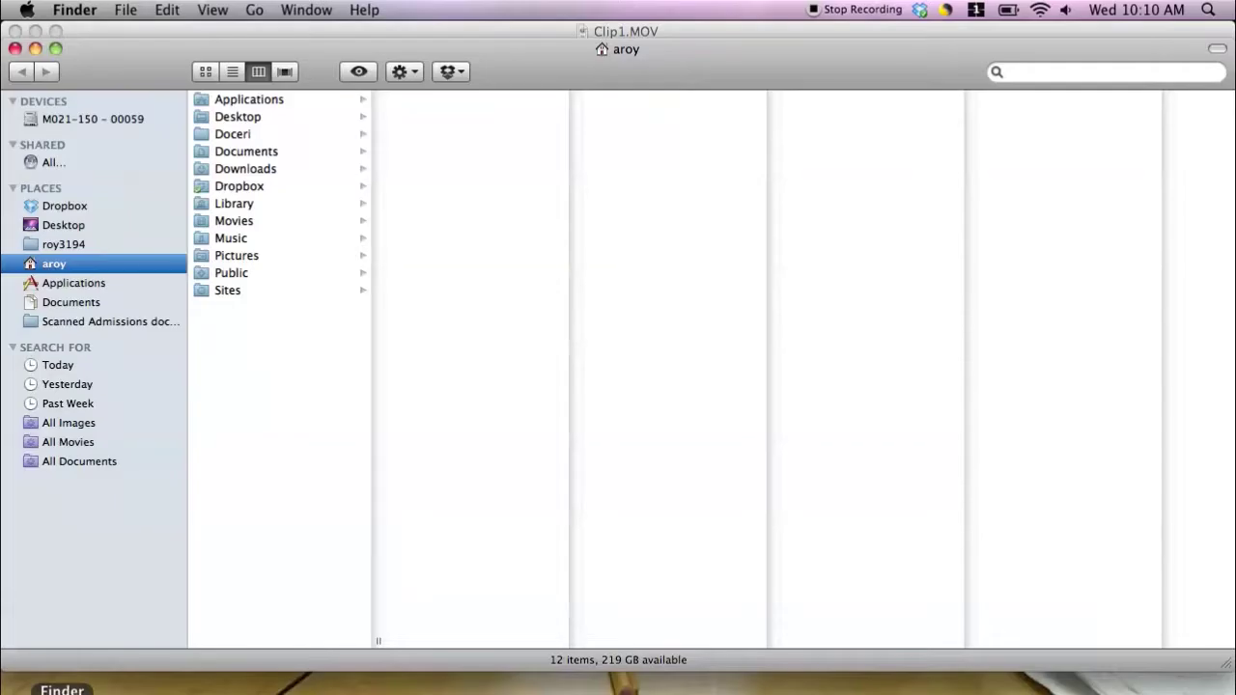
pyautogui.click(56, 228)
pyautogui.click(246, 117)
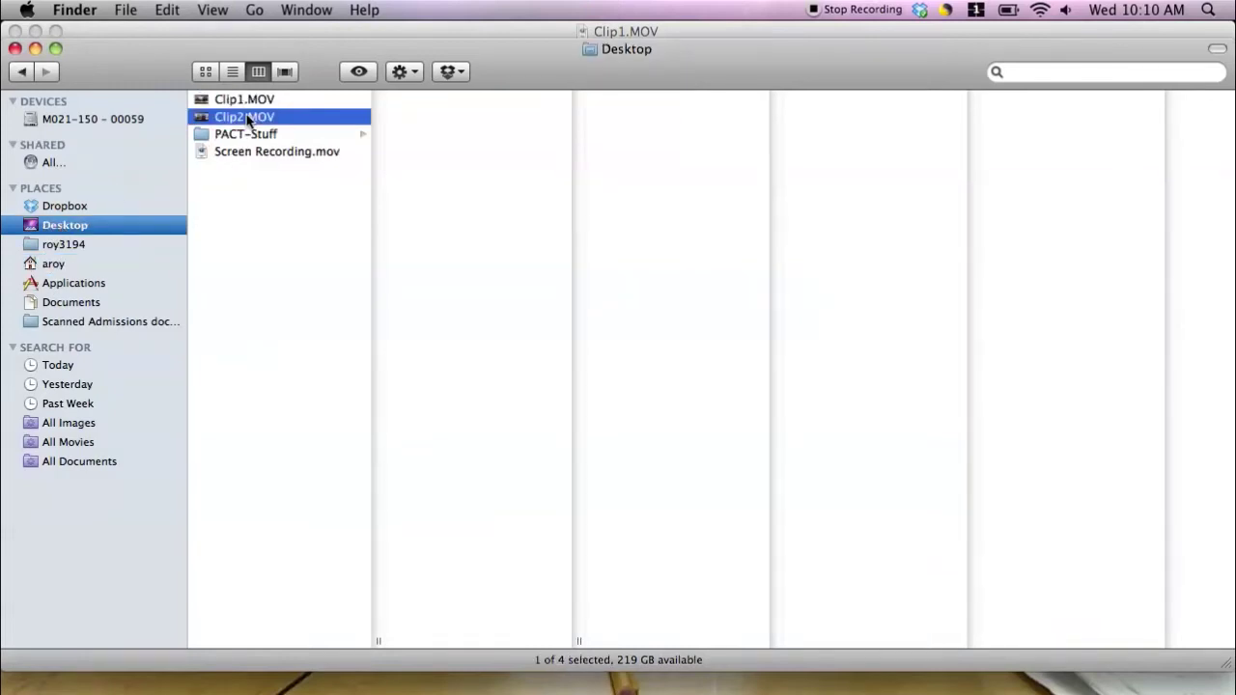
pyautogui.rightClick(246, 117)
pyautogui.moveTo(283, 143)
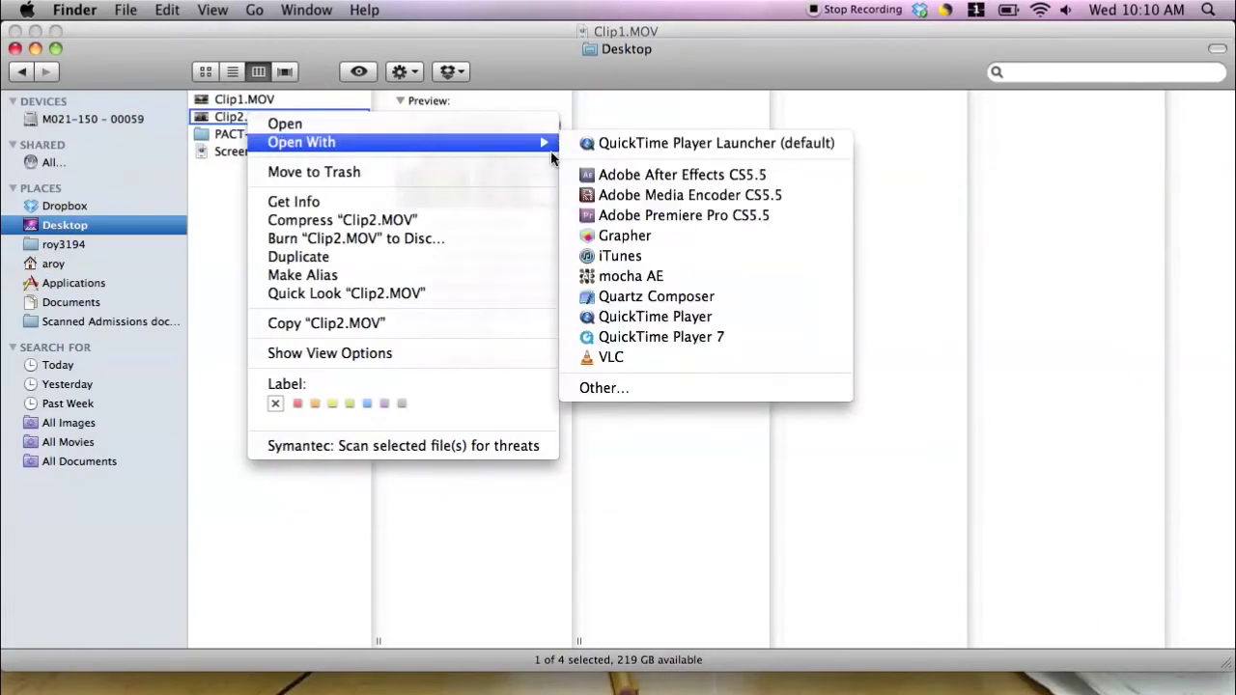
pyautogui.click(662, 337)
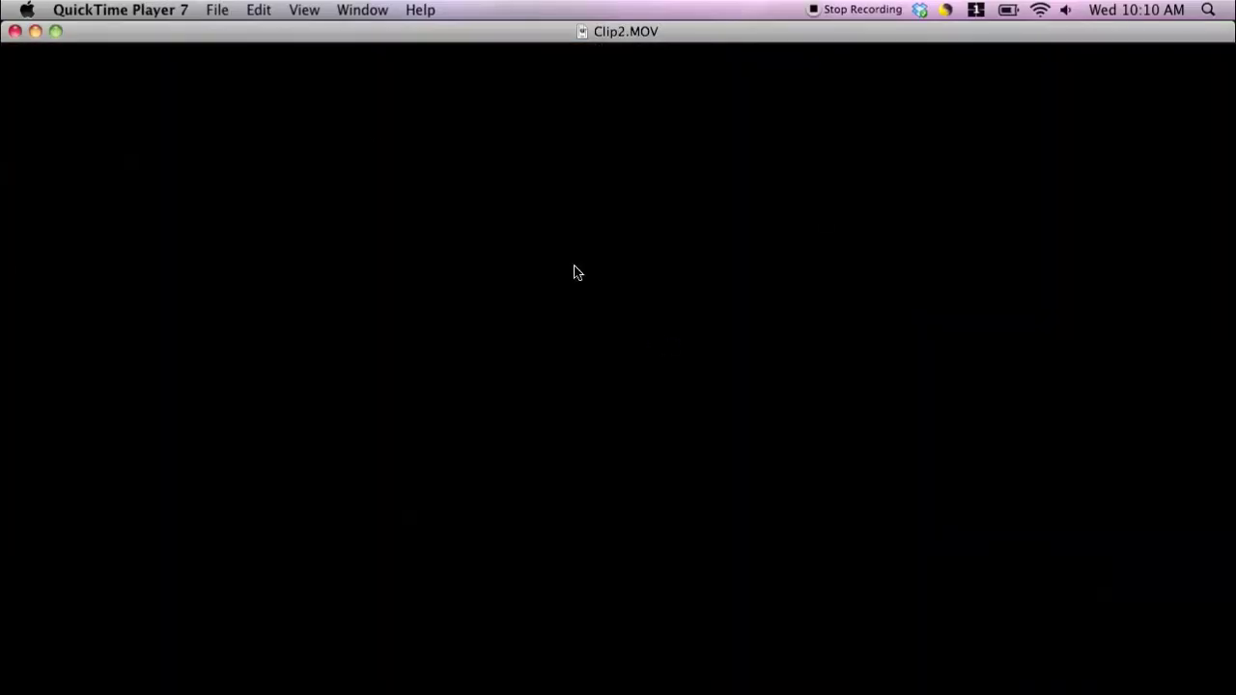
# Display the Clip2.MOV movie at half size and move its window to the right half of the desktop.
pyautogui.click(293, 9)
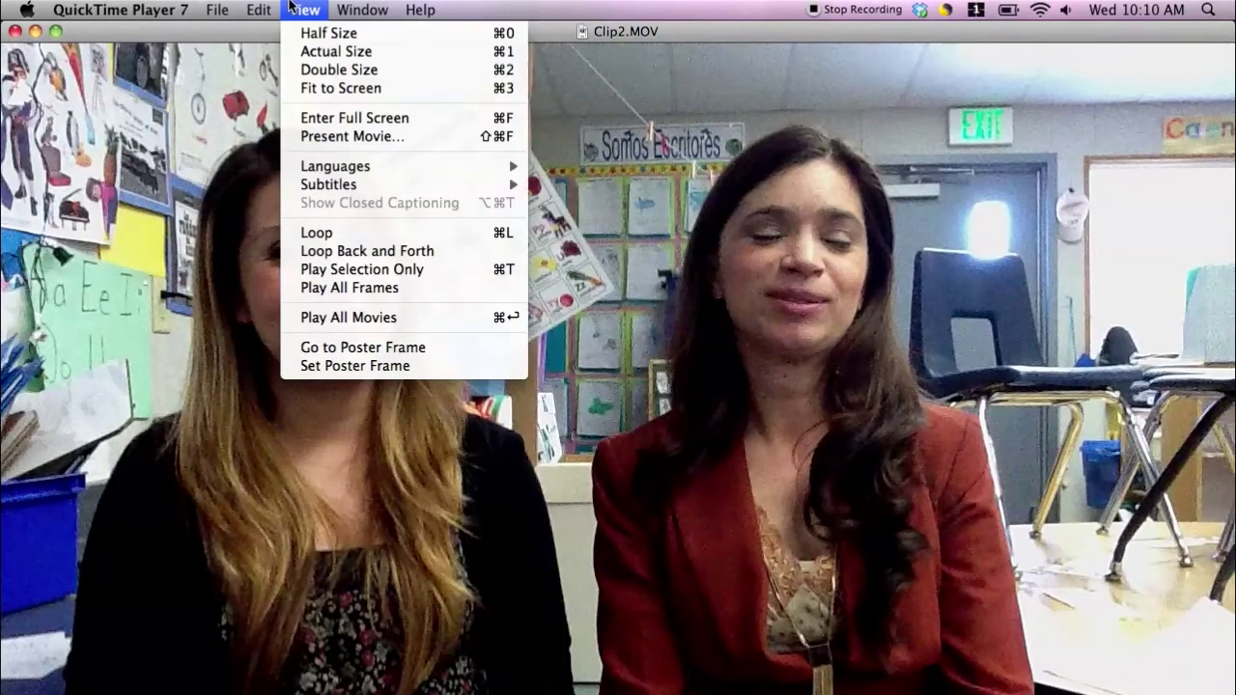
pyautogui.click(325, 36)
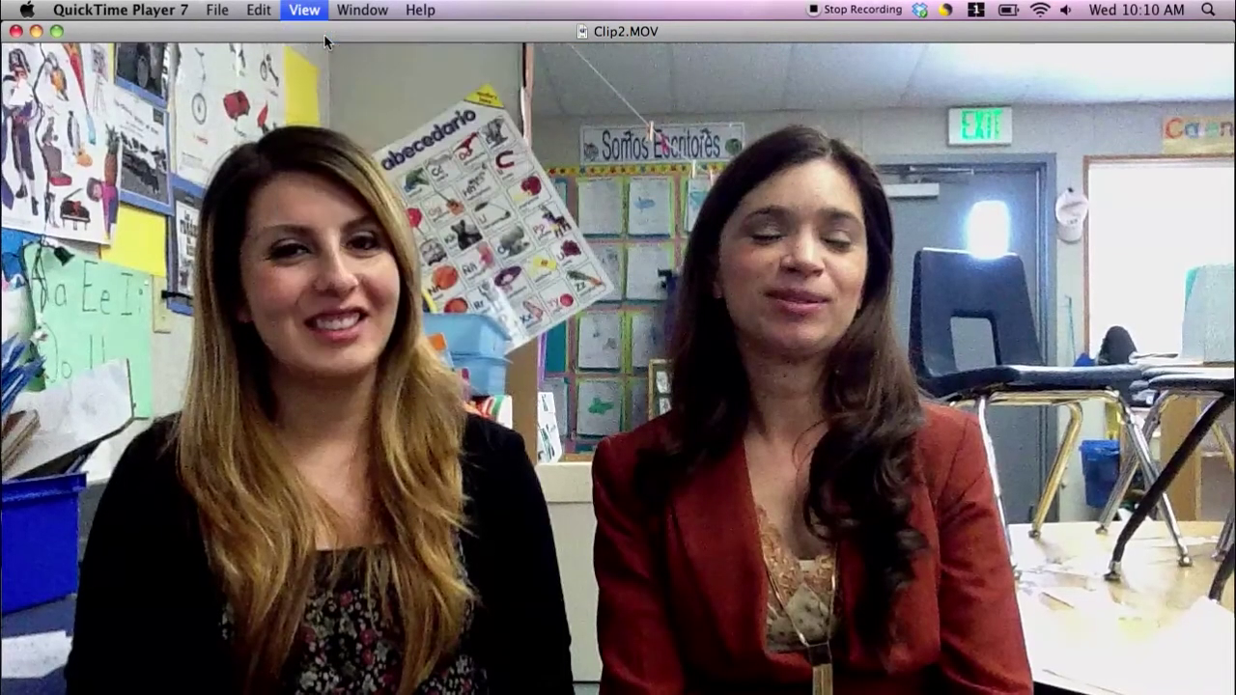
pyautogui.moveTo(464, 39); pyautogui.dragTo(759, 19)
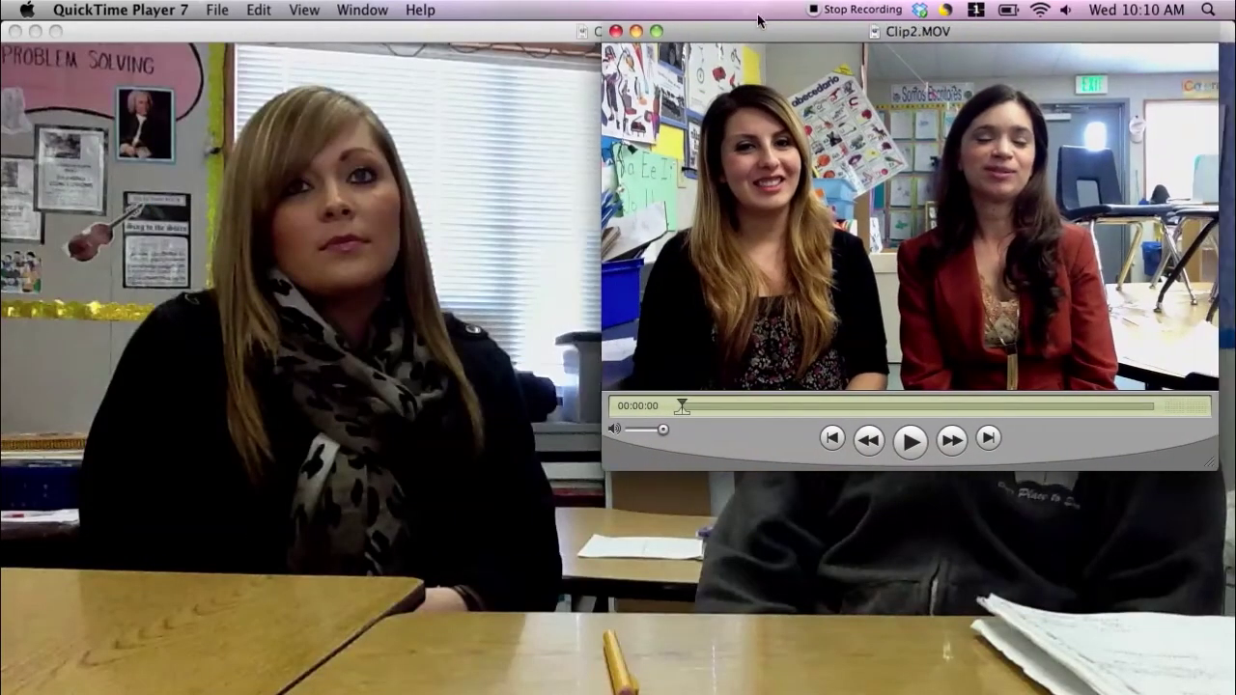
# Display Clip1.MOV at half size, close the Finder window, and place Clip1.MOV beside the Clip2.MOV window.
pyautogui.click(403, 33)
pyautogui.click(304, 10)
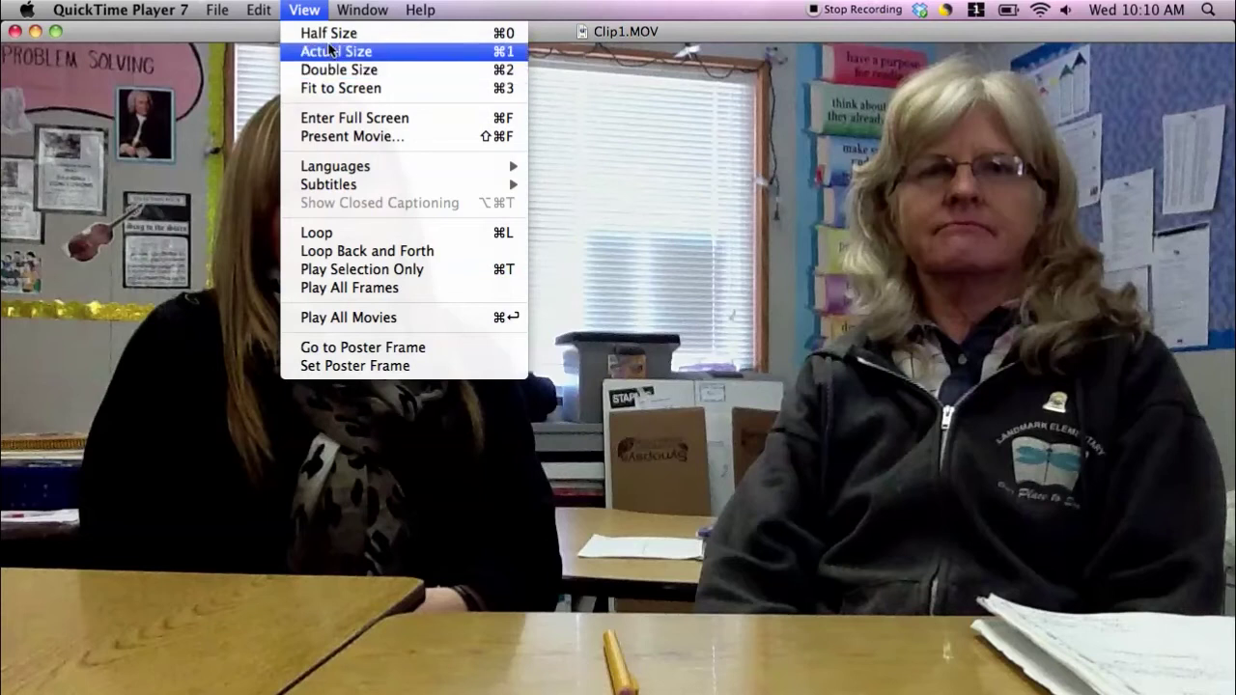
pyautogui.click(326, 33)
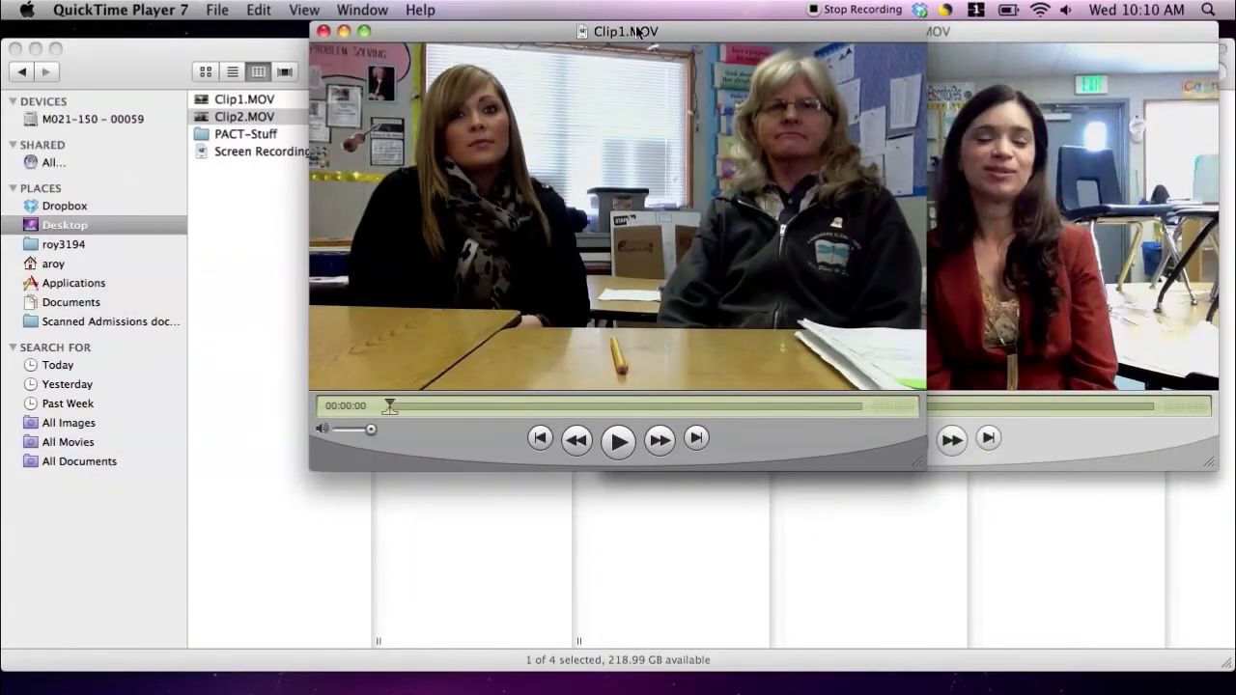
pyautogui.click(14, 48)
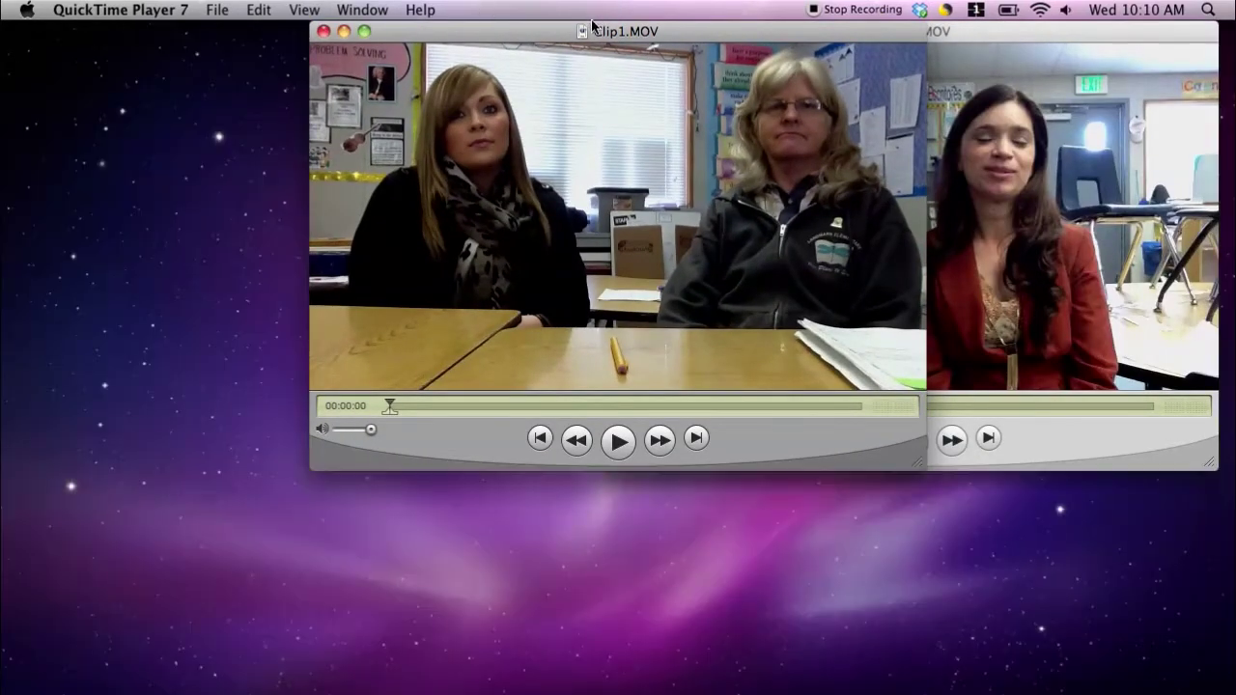
pyautogui.moveTo(611, 33); pyautogui.dragTo(333, 37)
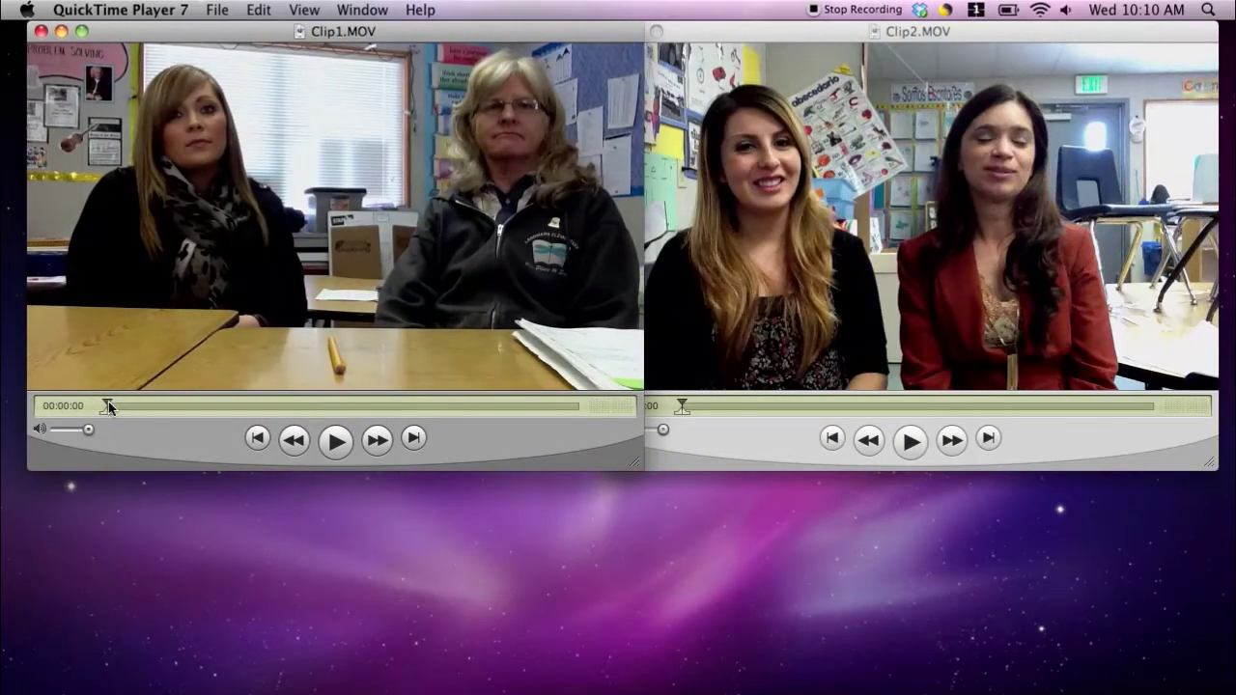
# Scrub through Clip1.MOV to its end and back, and try out its selection markers, with the start marker at about 00:01:05.
pyautogui.moveTo(108, 407); pyautogui.dragTo(596, 407)
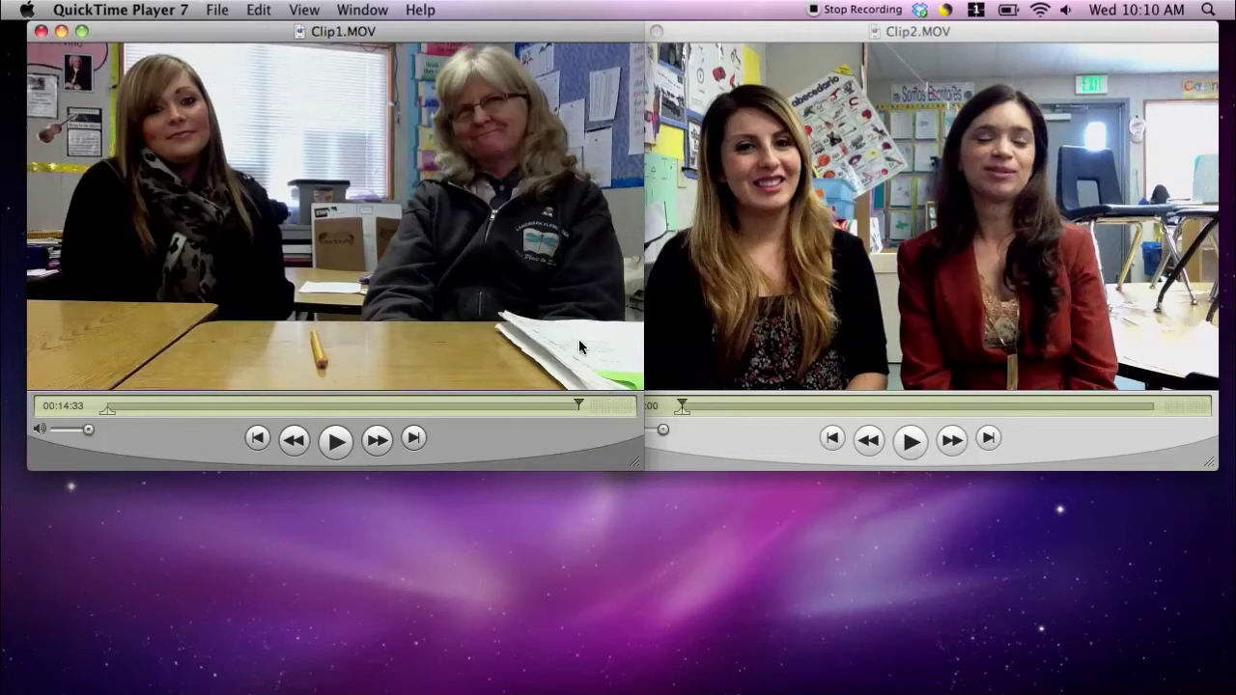
pyautogui.moveTo(151, 406); pyautogui.dragTo(112, 411)
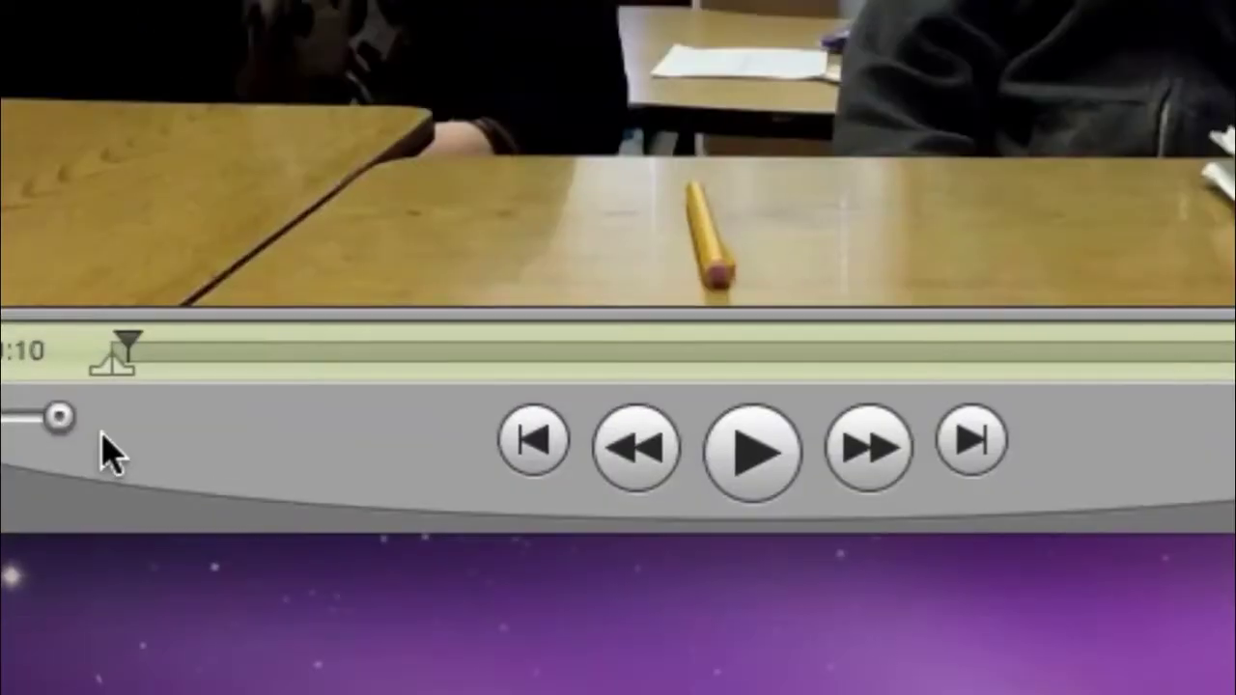
pyautogui.click(108, 370)
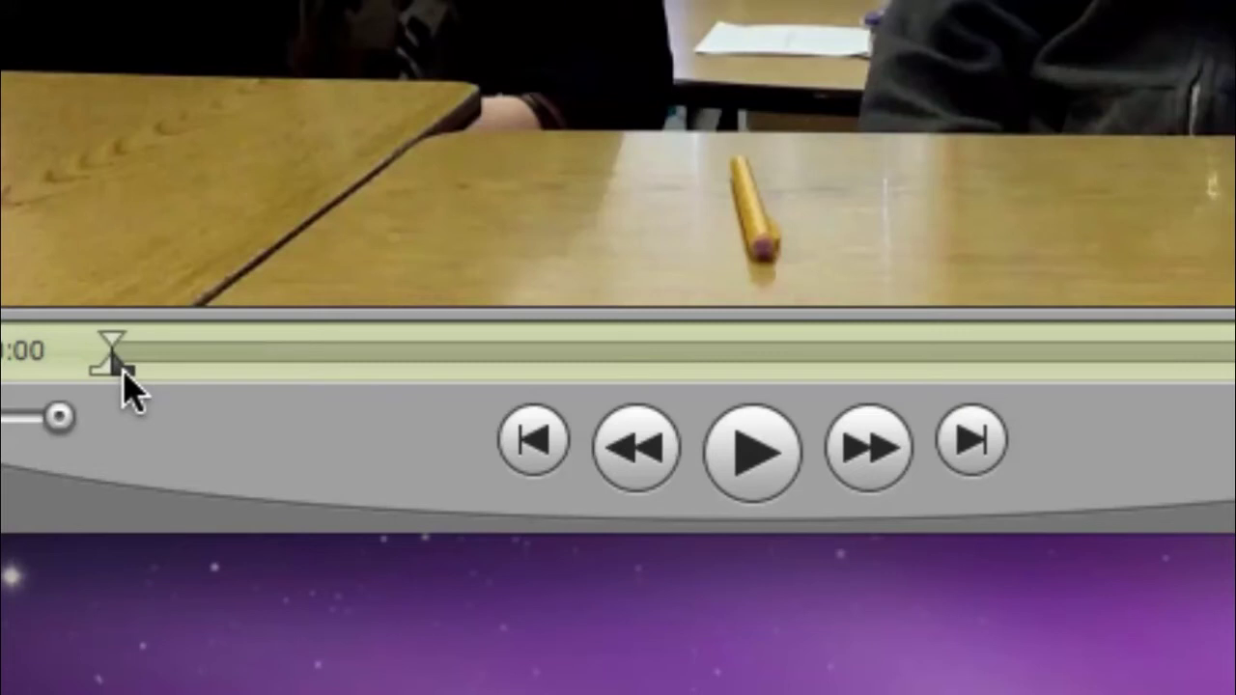
pyautogui.moveTo(123, 370)
pyautogui.mouseDown()
pyautogui.moveTo(268, 361)
pyautogui.moveTo(444, 386)
pyautogui.mouseUp()
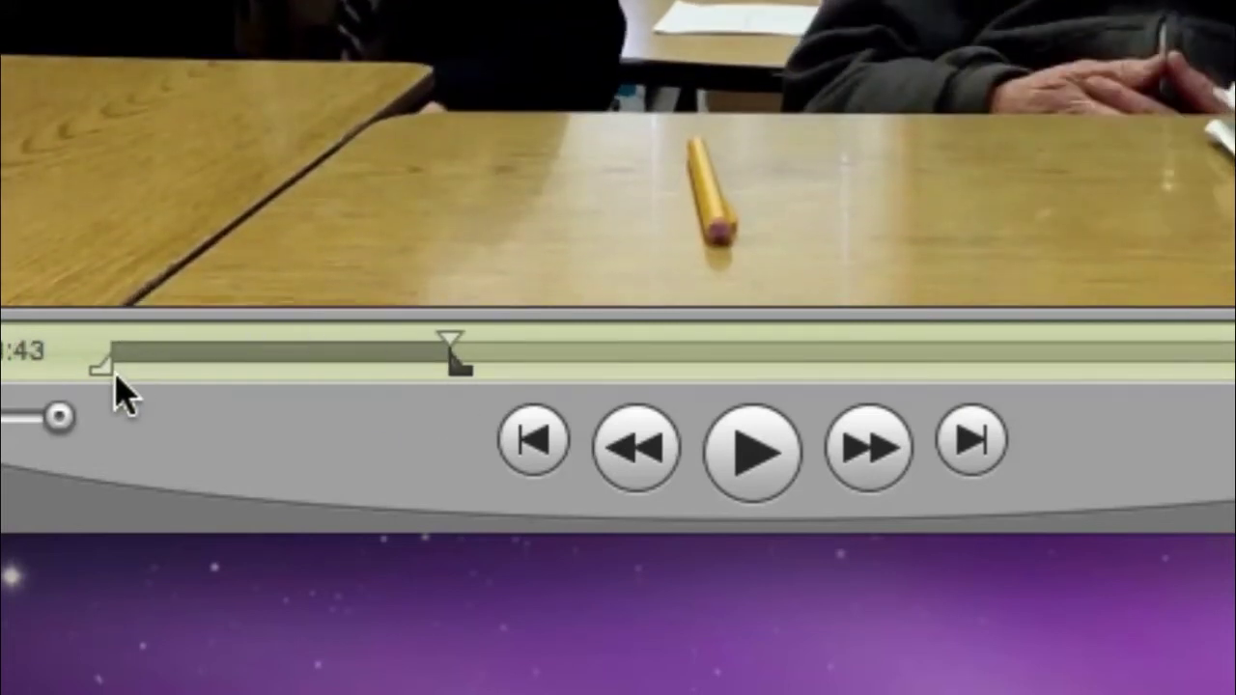
pyautogui.click(110, 371)
pyautogui.moveTo(110, 372); pyautogui.dragTo(209, 370)
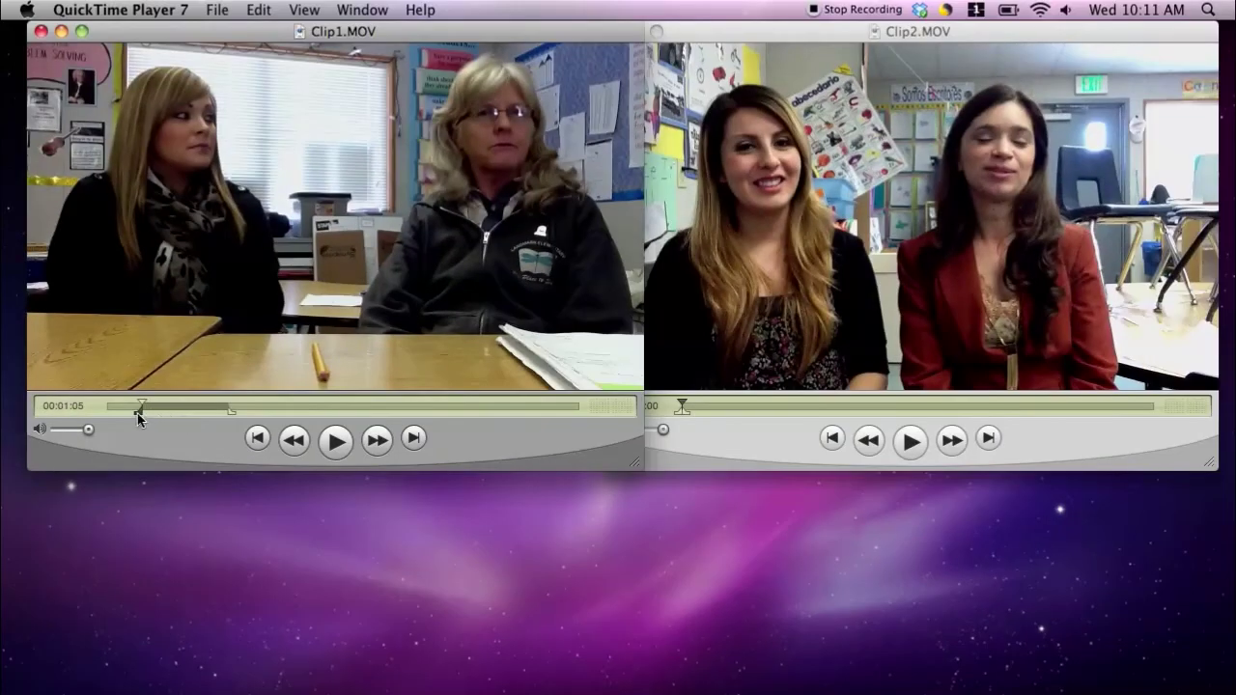
# Select the part of Clip1.MOV from 00:00:00 to about 00:07:59 with the selection markers, and check both ends.
pyautogui.click(103, 412)
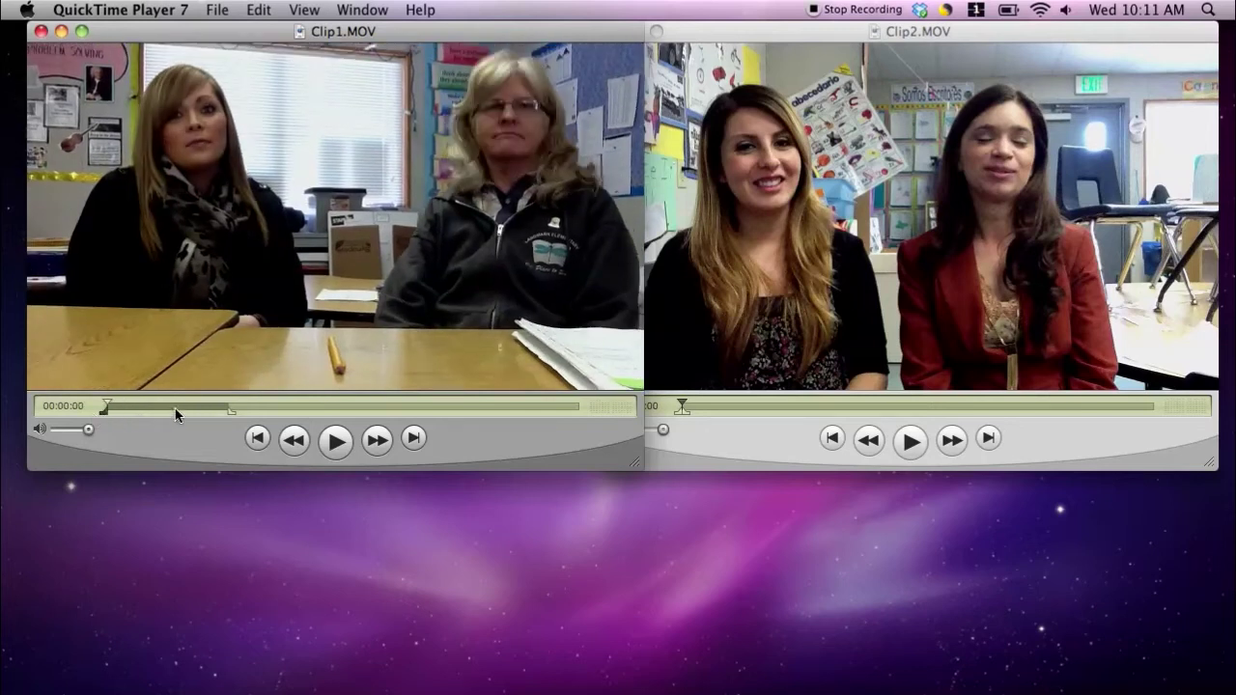
pyautogui.moveTo(175, 408); pyautogui.dragTo(367, 415)
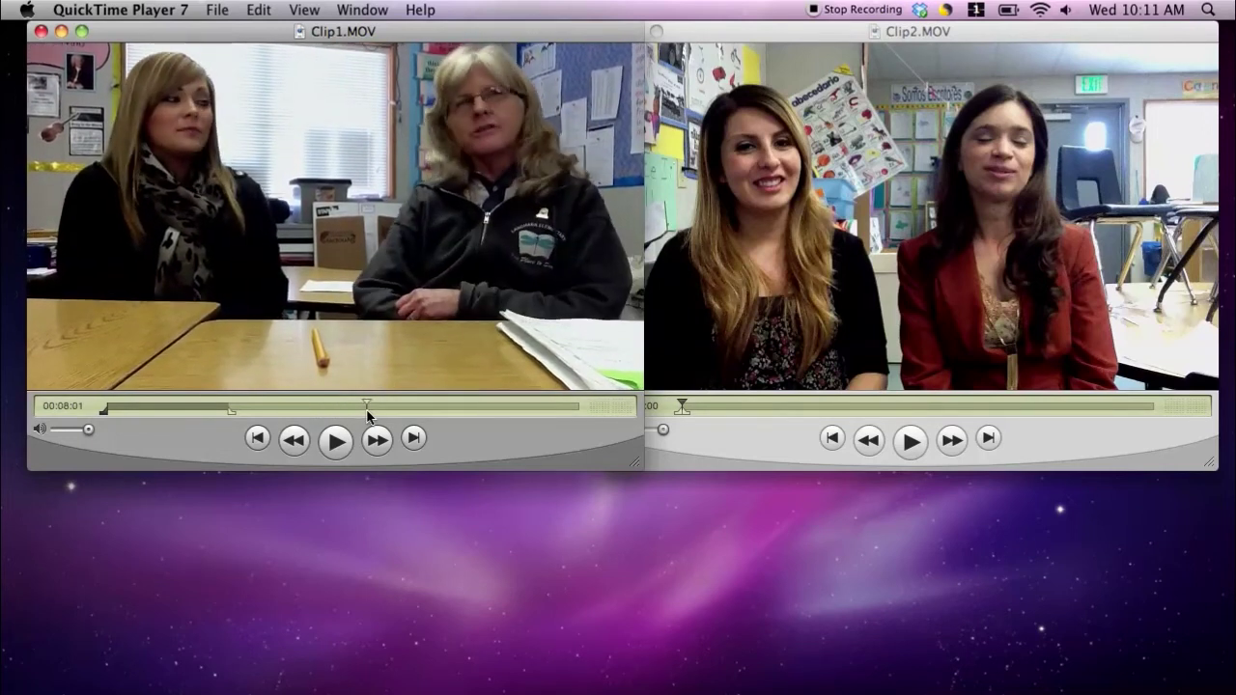
pyautogui.moveTo(230, 413); pyautogui.dragTo(365, 416)
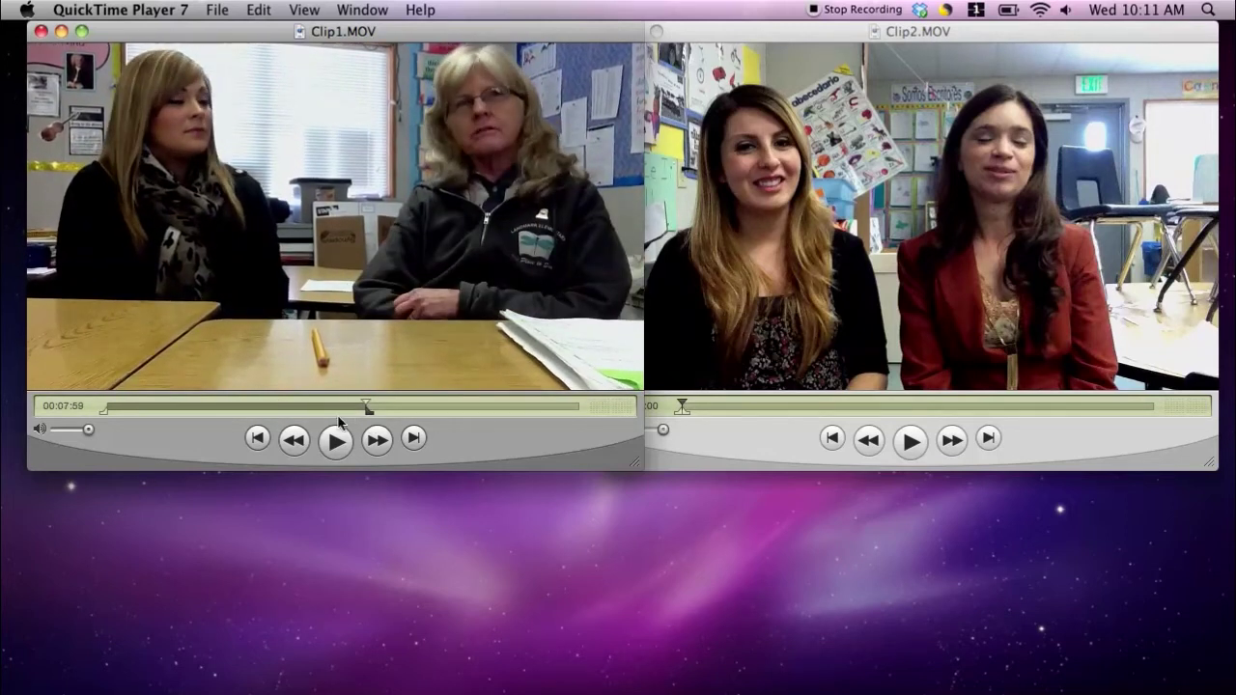
pyautogui.click(105, 413)
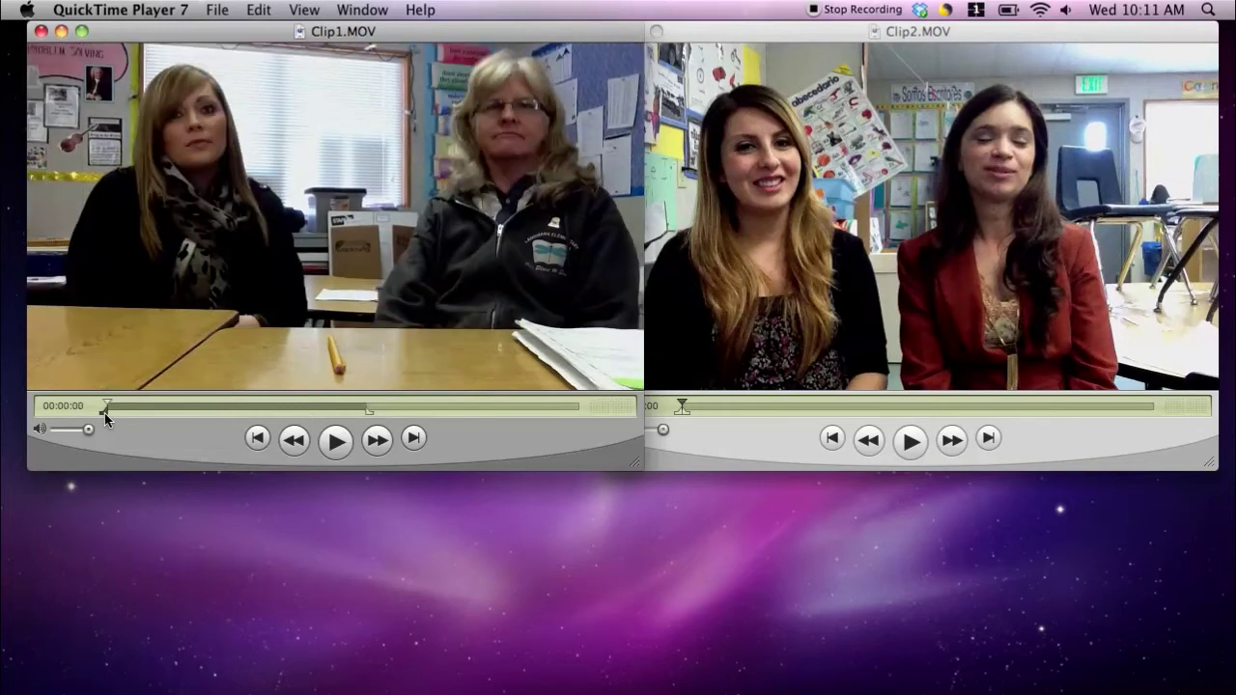
pyautogui.click(368, 413)
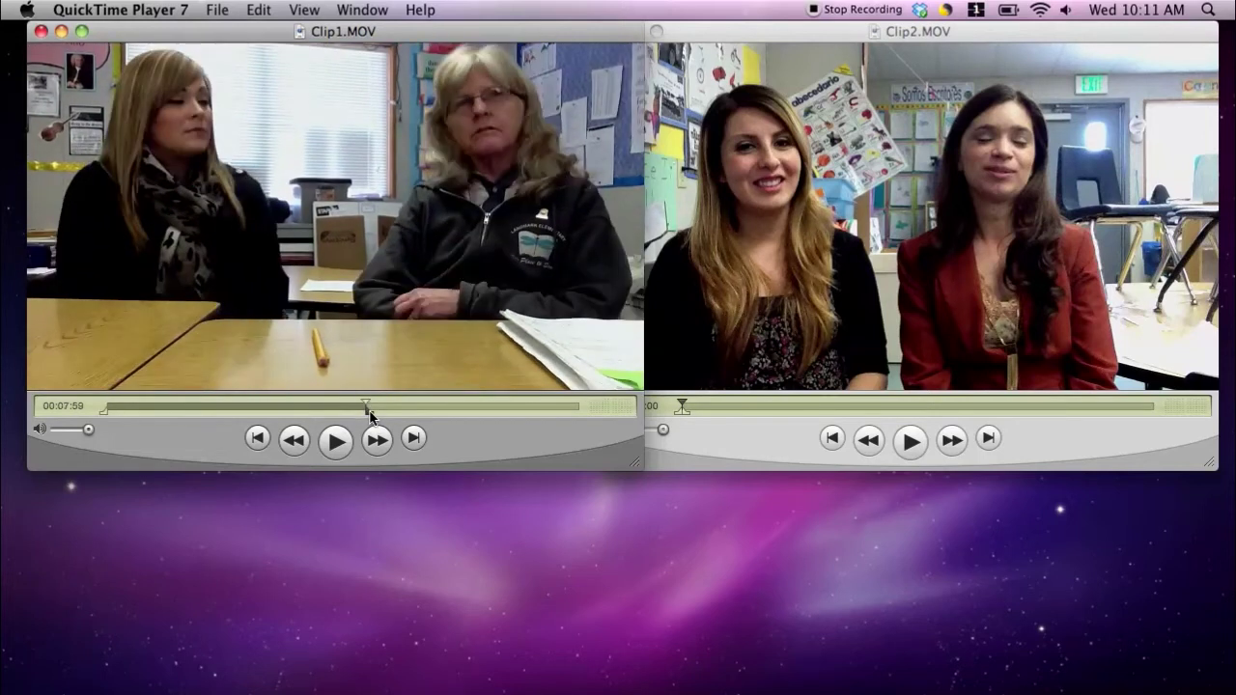
# Return to the start of the Clip1.MOV selection and copy the selected portion.
pyautogui.click(103, 413)
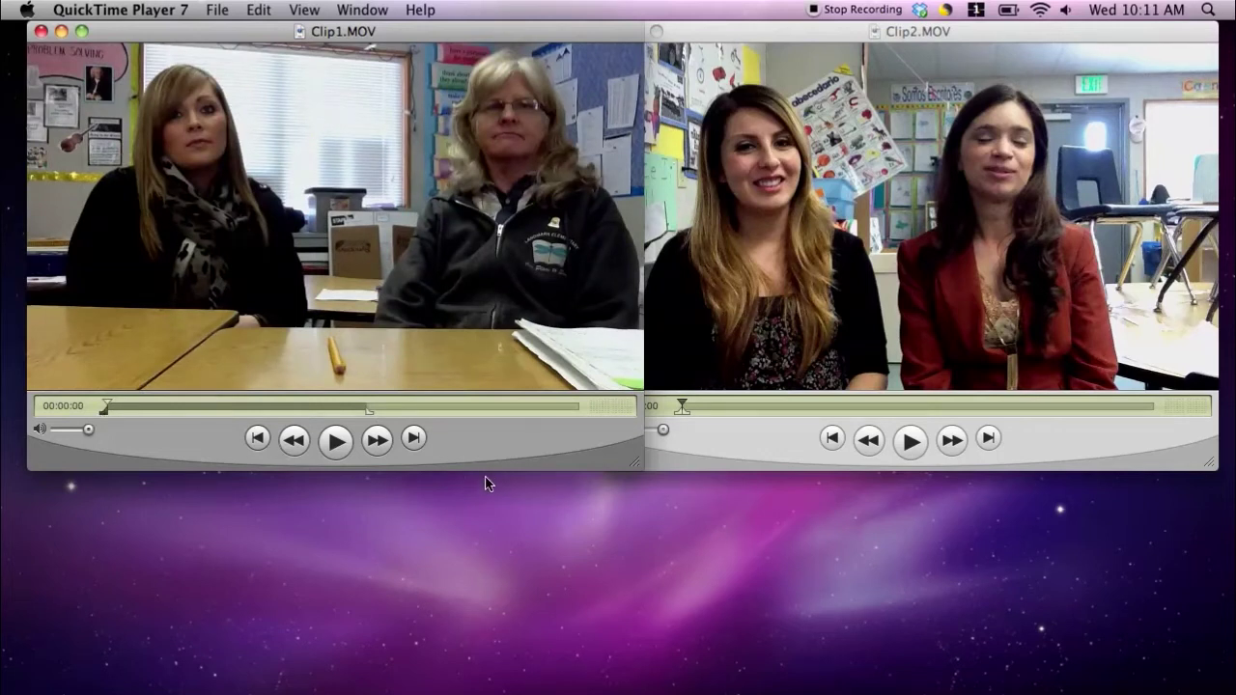
pyautogui.click(257, 12)
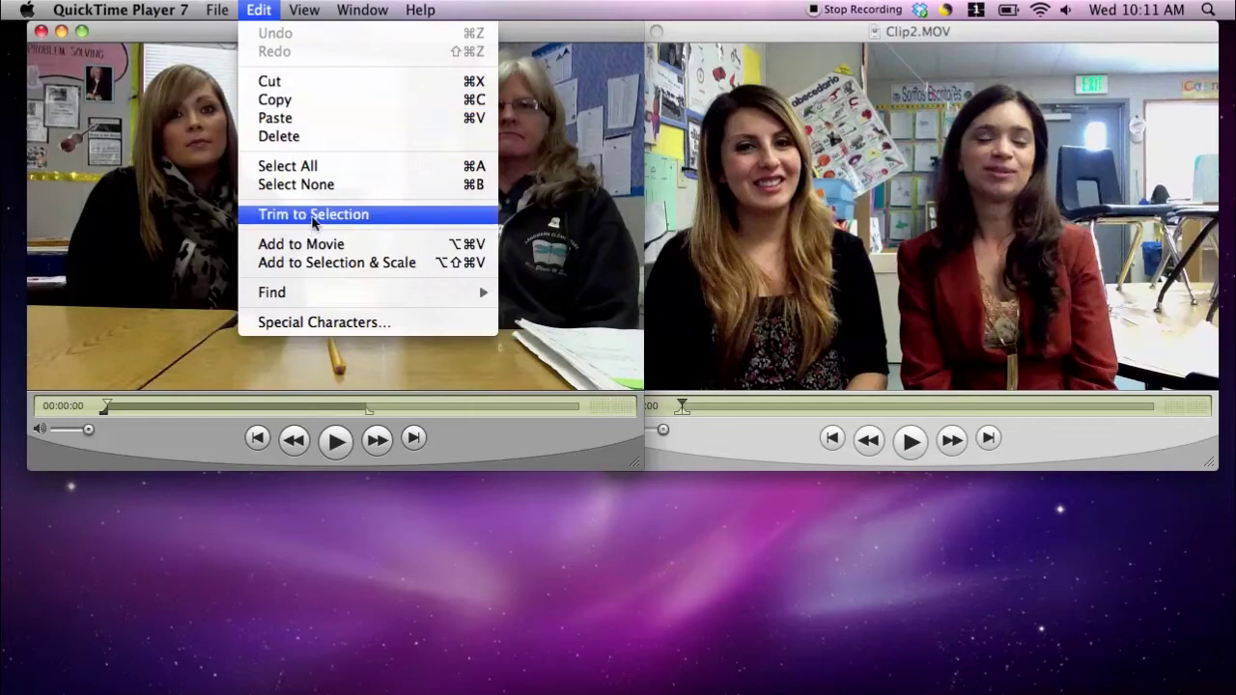
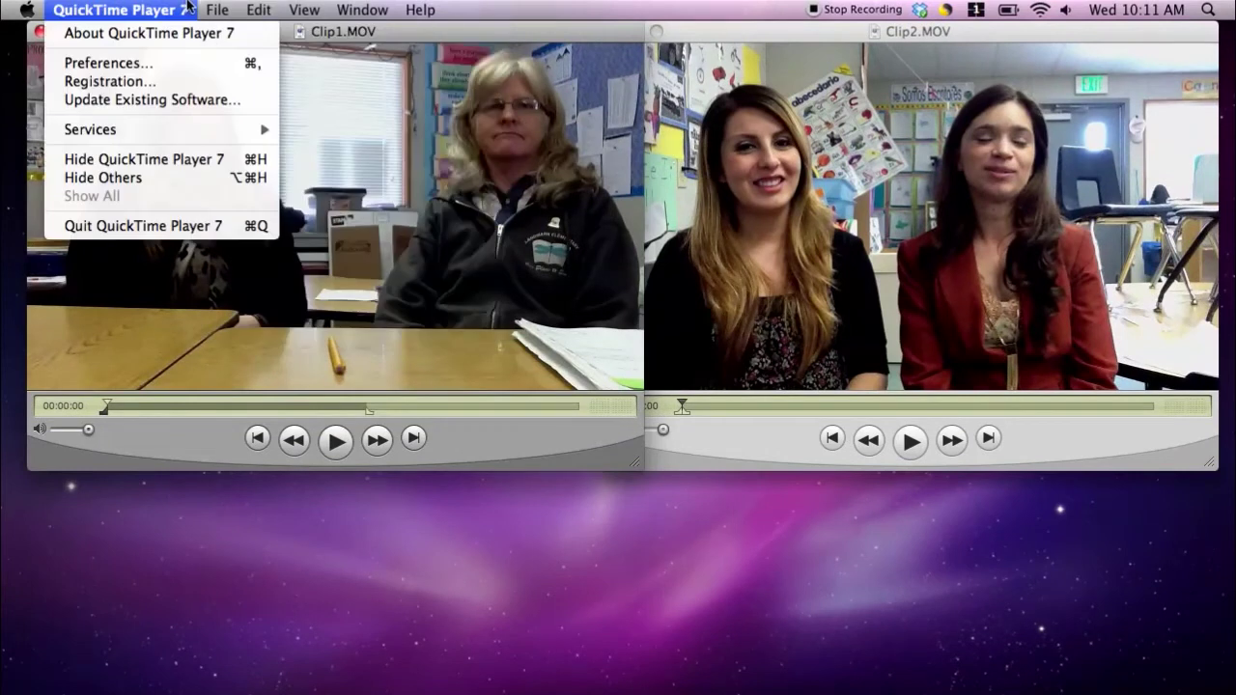
pyautogui.moveTo(215, 10)
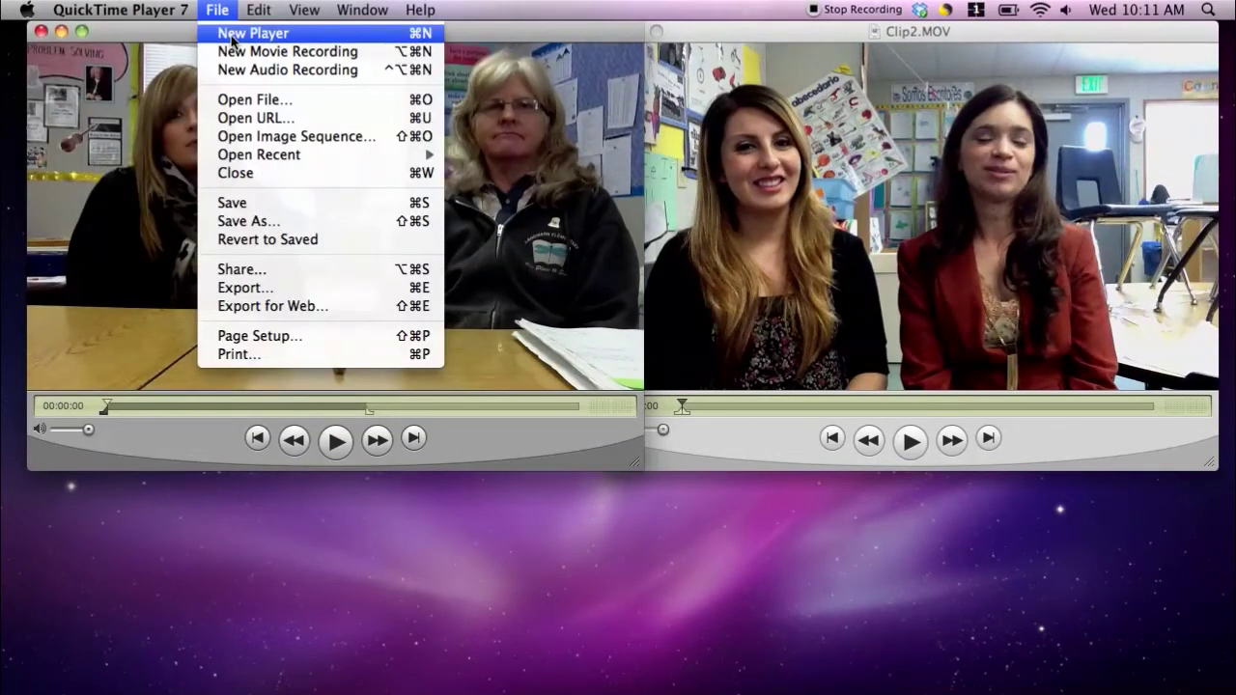
pyautogui.click(227, 6)
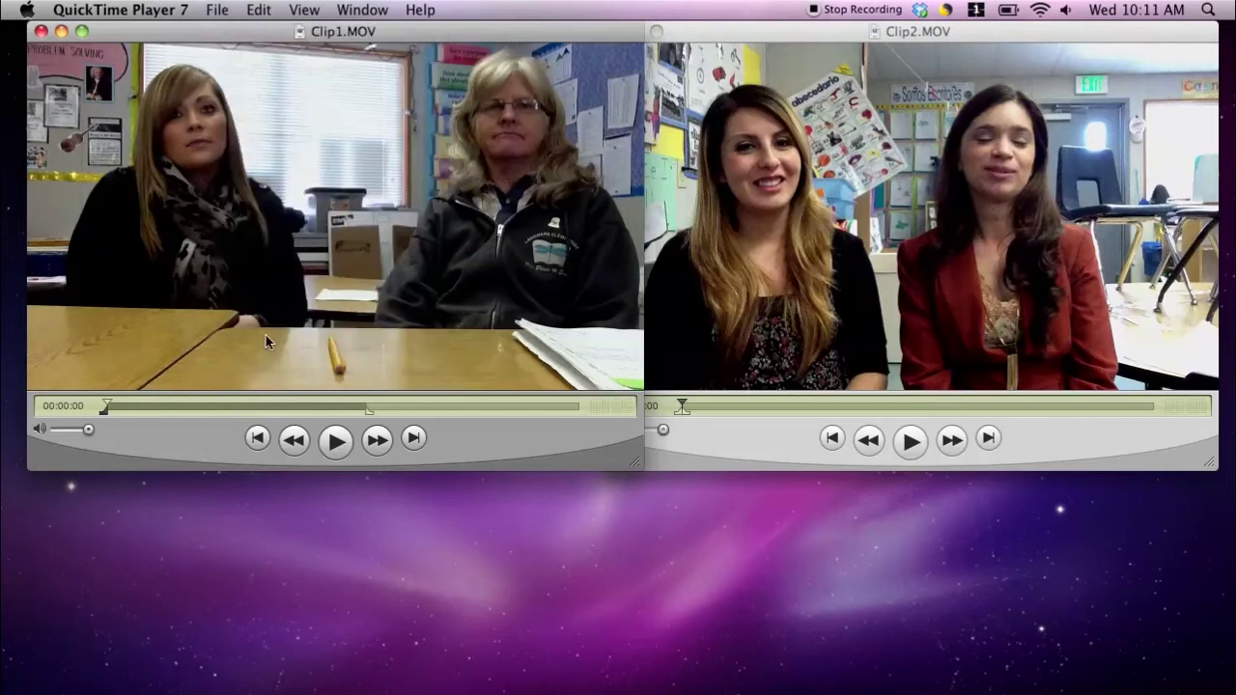
pyautogui.click(258, 10)
pyautogui.click(274, 101)
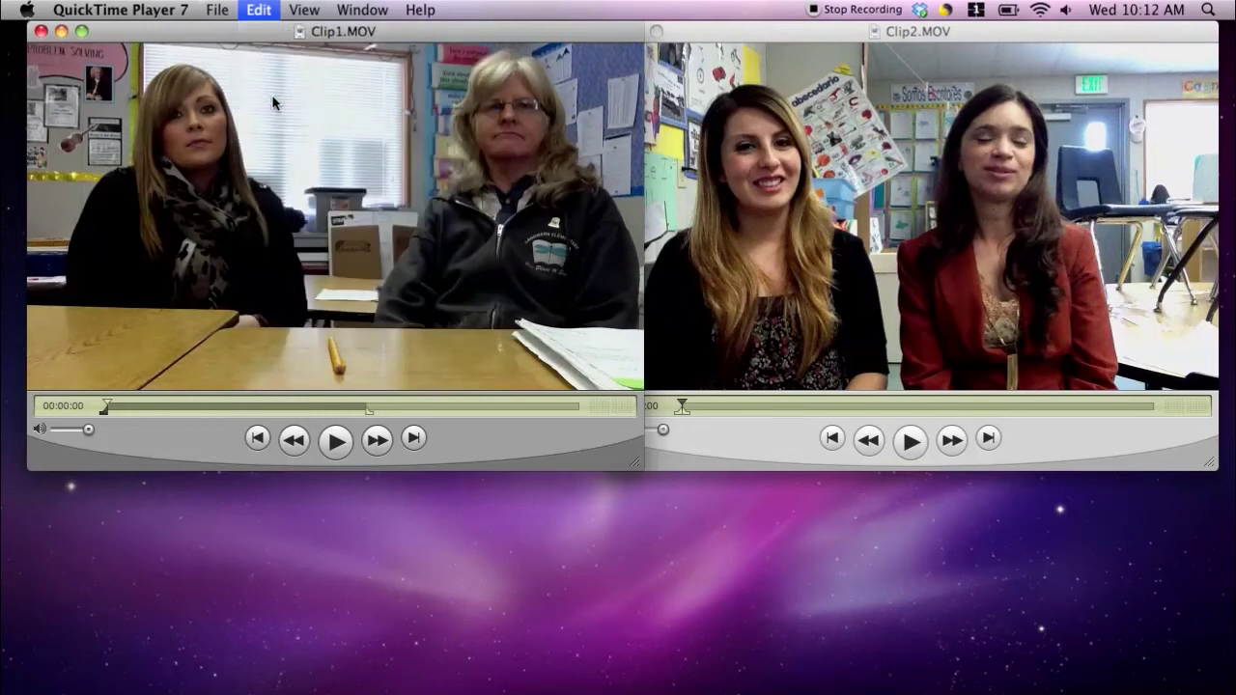
# Create a new empty player, place it below the two clips, and paste the copied Clip1.MOV portion into it.
pyautogui.click(223, 9)
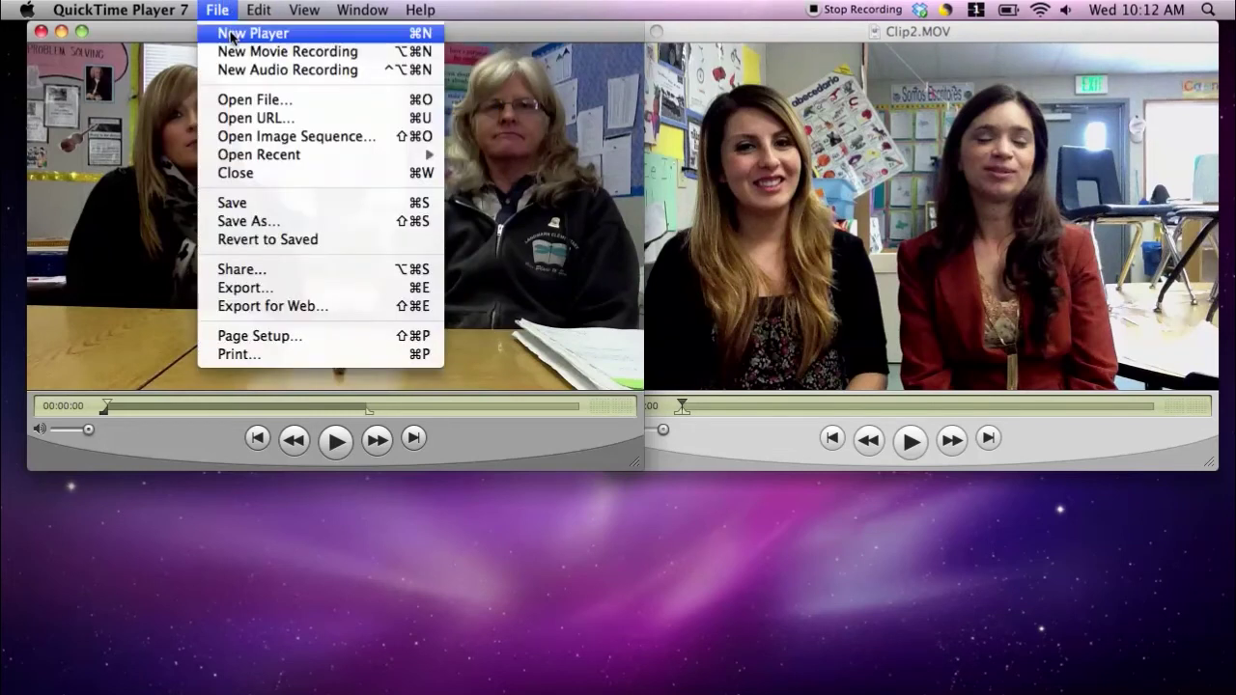
pyautogui.click(232, 36)
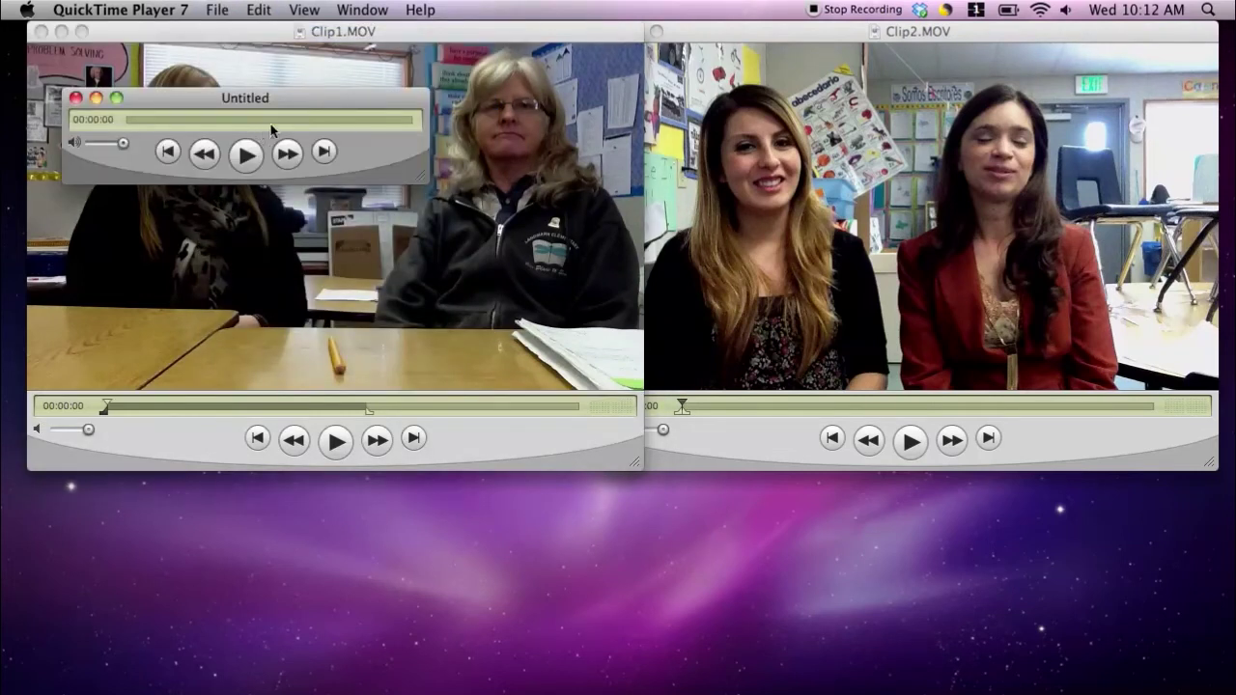
pyautogui.moveTo(293, 108); pyautogui.dragTo(665, 523)
pyautogui.click(257, 10)
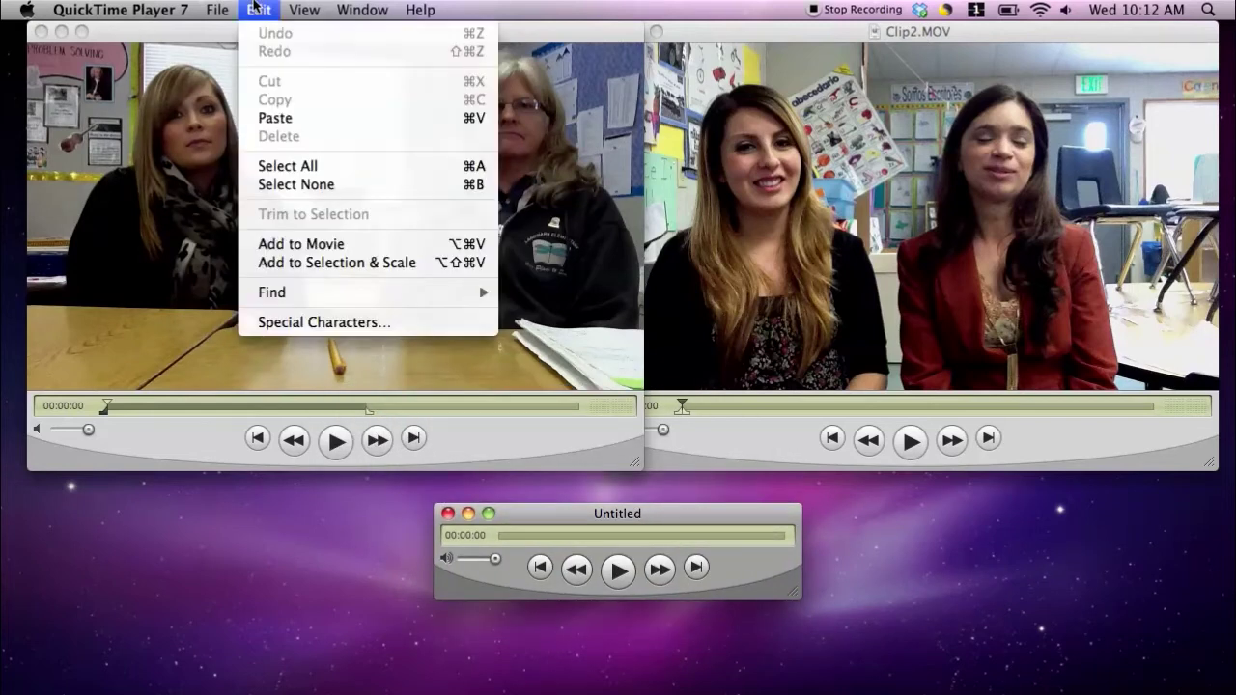
pyautogui.click(284, 121)
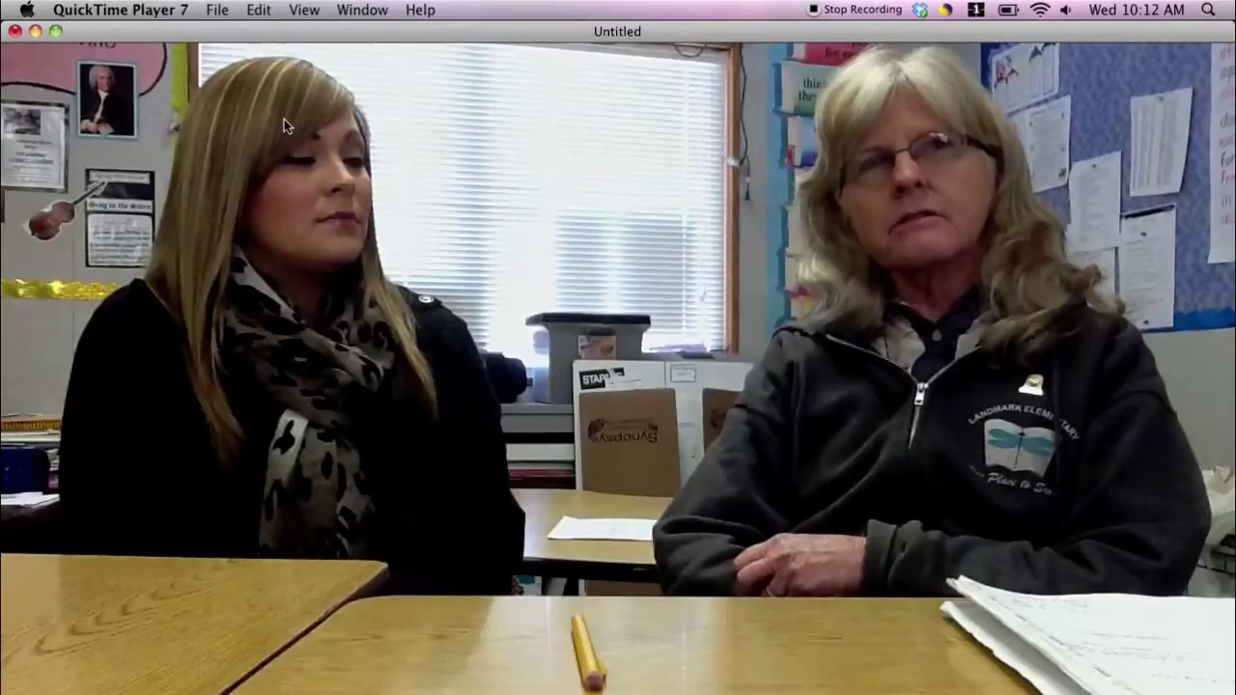
# Display the untitled movie at half size and move its window down so both source clips are accessible.
pyautogui.press('super+1')
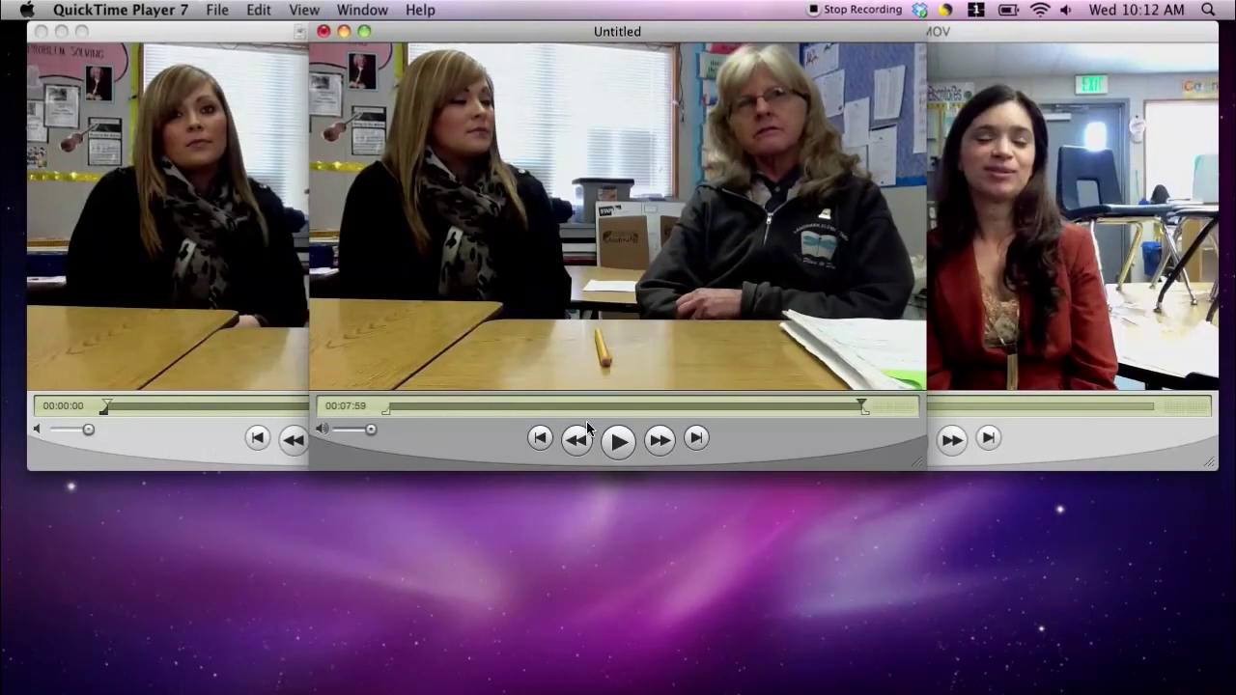
pyautogui.moveTo(859, 404)
pyautogui.mouseDown()
pyautogui.moveTo(722, 405)
pyautogui.moveTo(865, 414)
pyautogui.mouseUp()
pyautogui.moveTo(627, 35); pyautogui.dragTo(627, 314)
# Select the part of Clip2.MOV from about 00:03:42 to 00:07:16 with the selection markers.
pyautogui.click(485, 58)
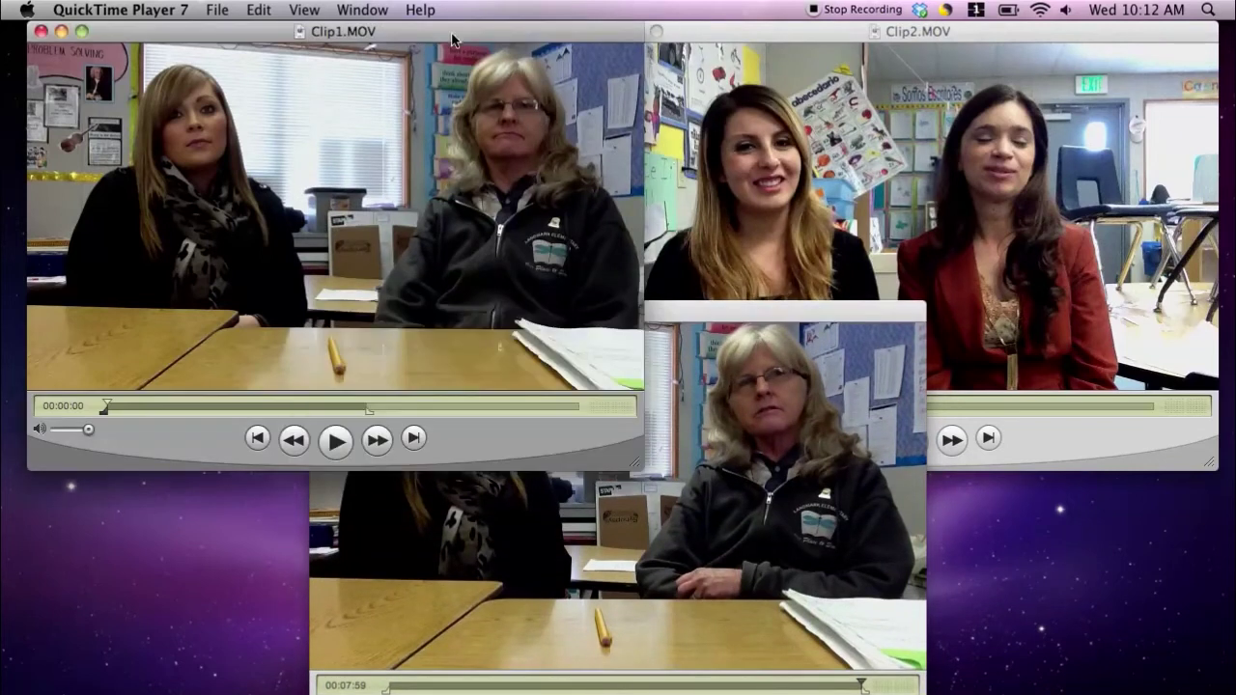
pyautogui.click(779, 30)
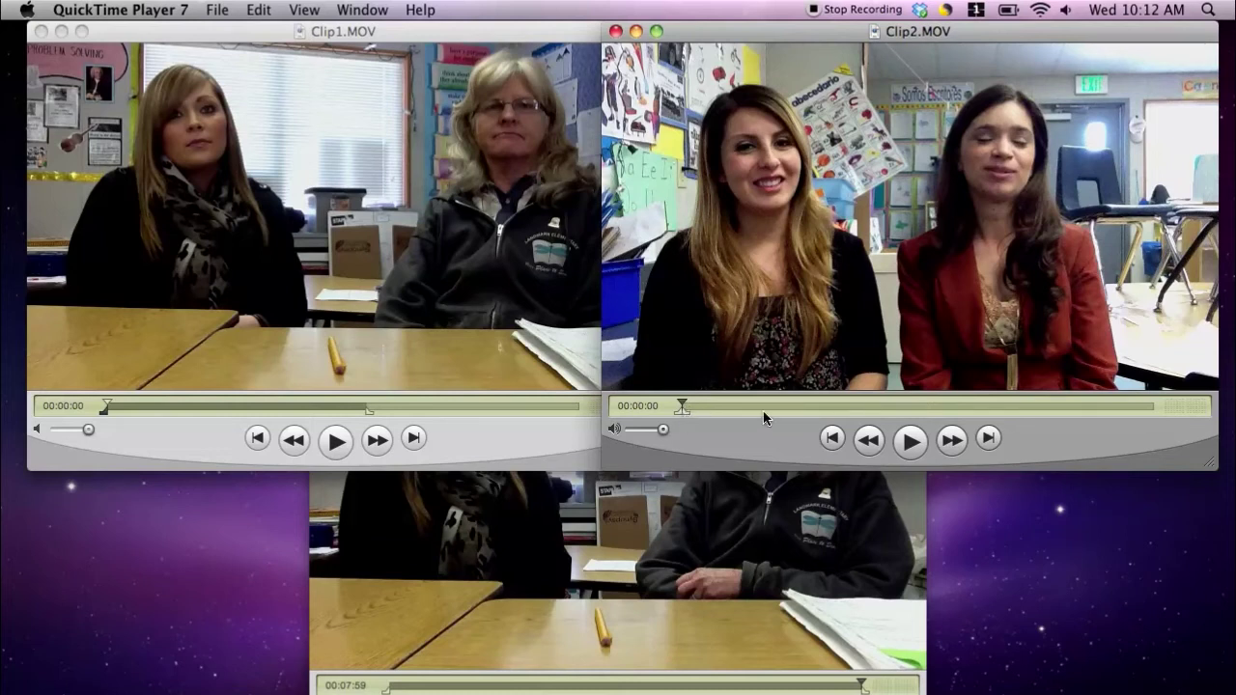
pyautogui.moveTo(684, 412); pyautogui.dragTo(1038, 413)
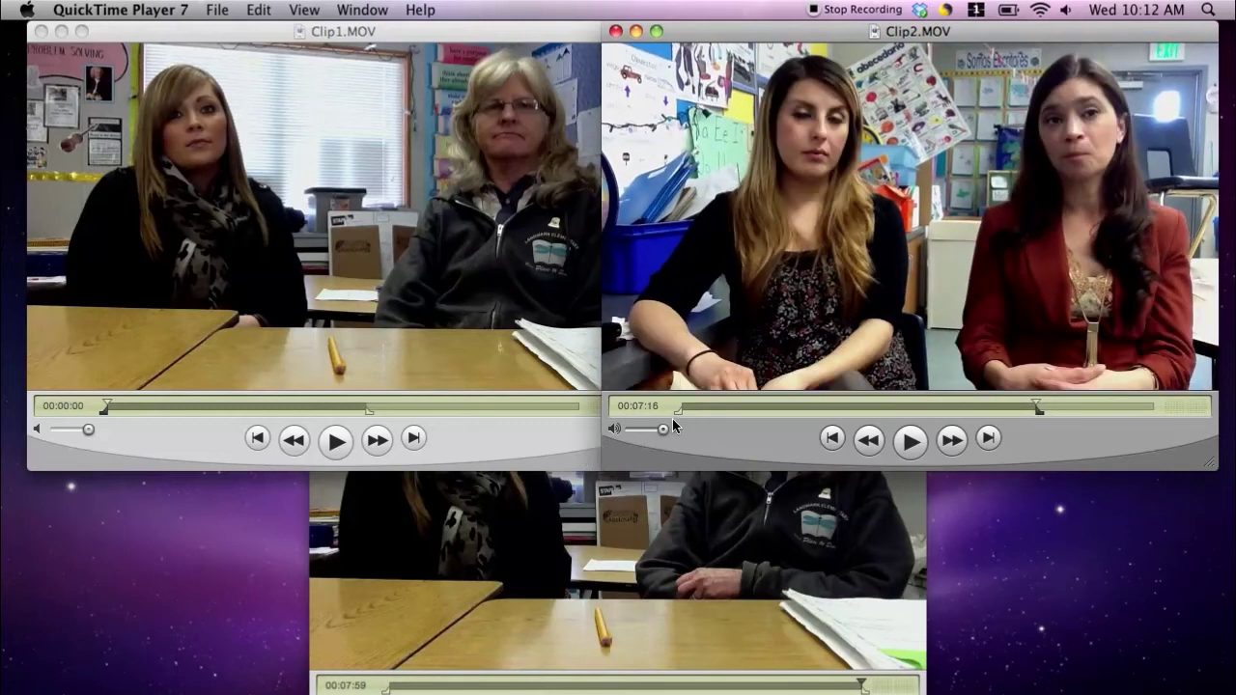
pyautogui.moveTo(676, 410); pyautogui.dragTo(807, 409)
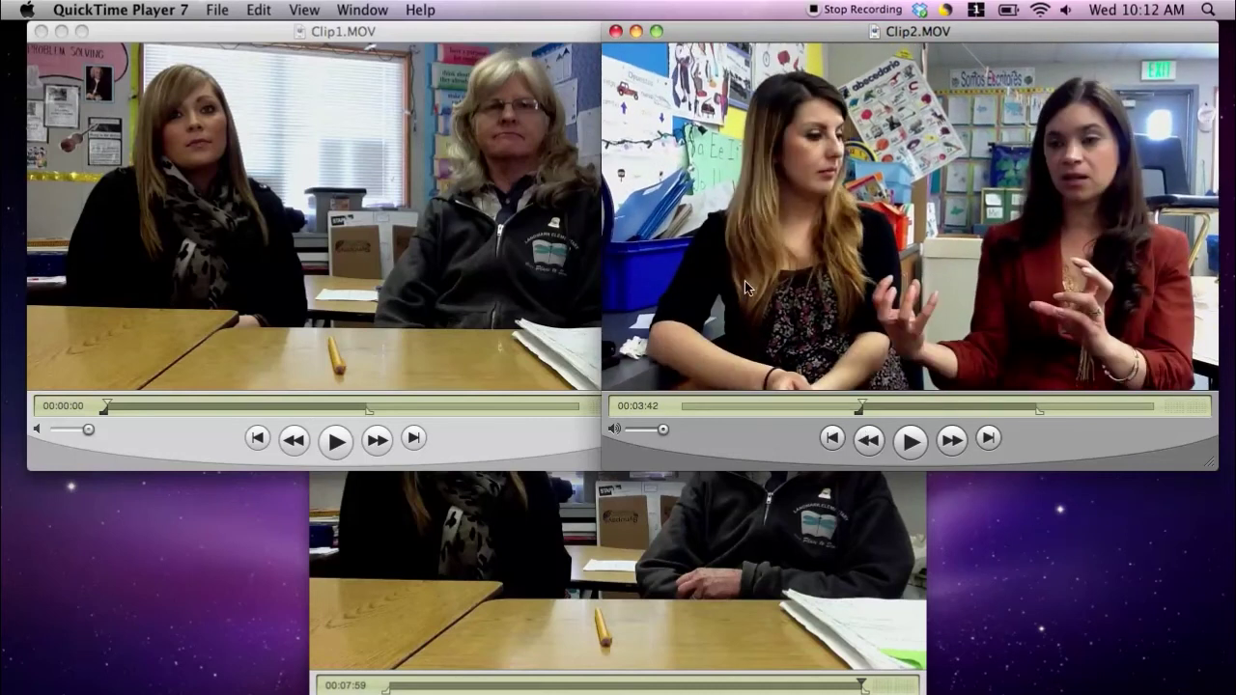
# Copy the Clip2.MOV selection and paste it at the end of the untitled movie, at 00:07:59.
pyautogui.click(258, 9)
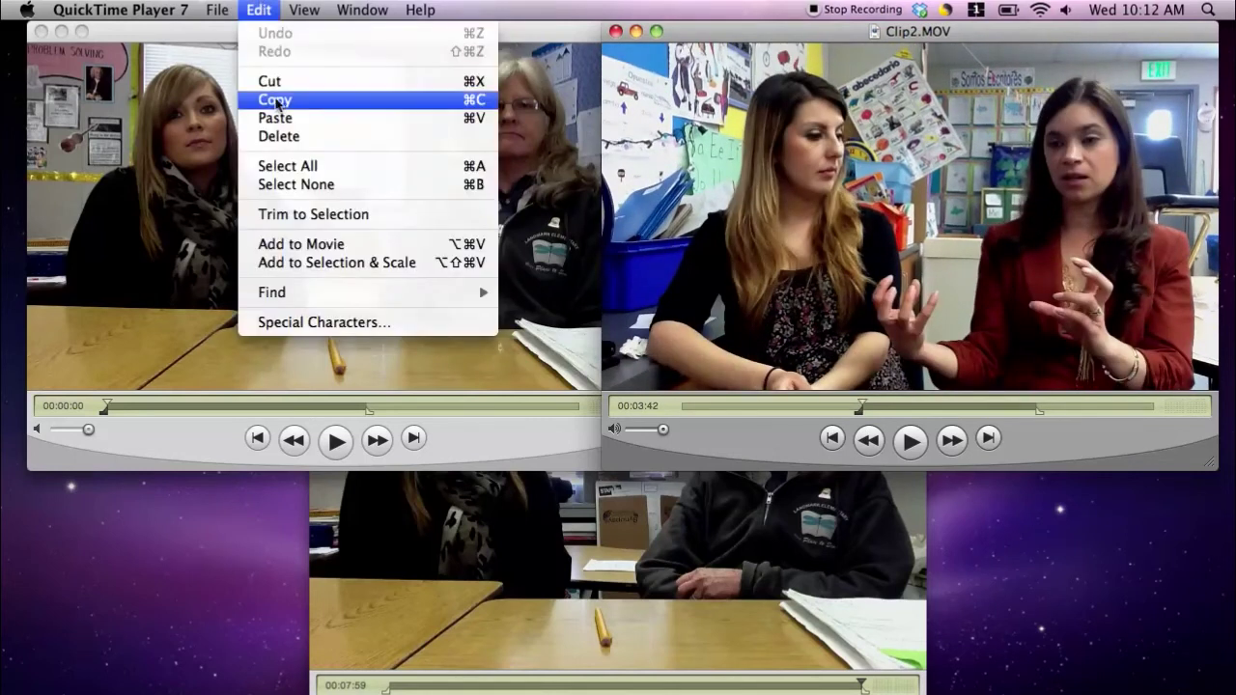
pyautogui.click(278, 100)
pyautogui.click(706, 594)
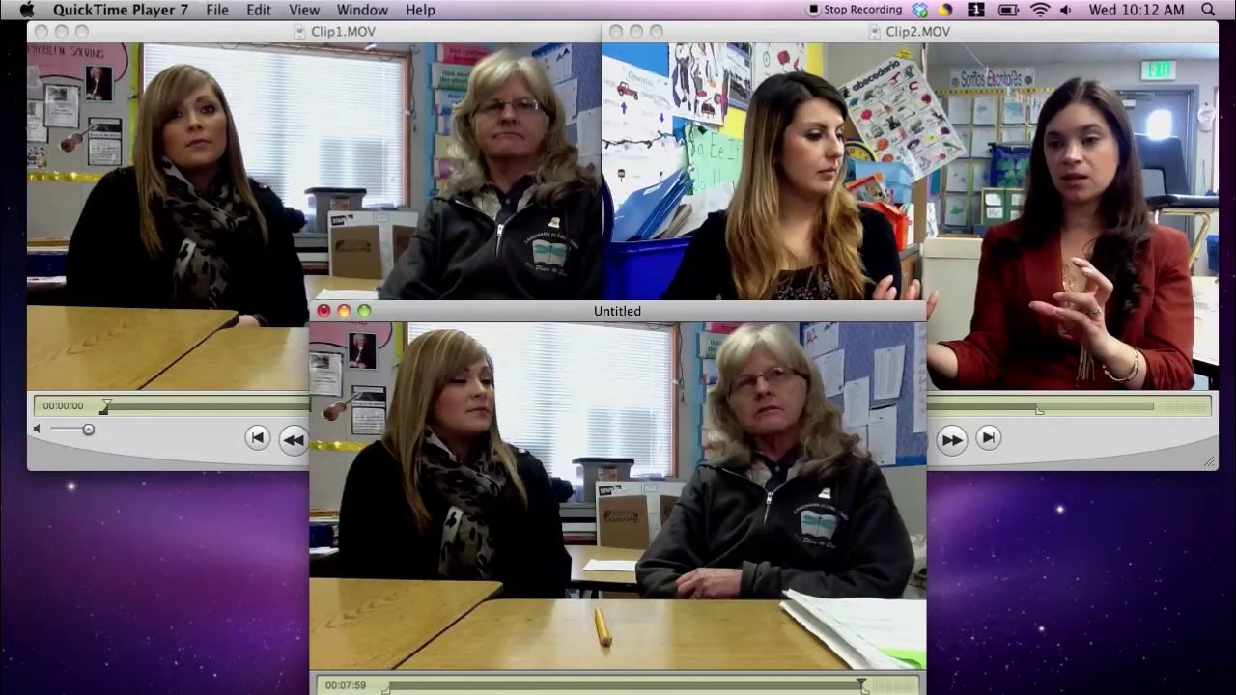
pyautogui.moveTo(865, 689)
pyautogui.mouseDown()
pyautogui.moveTo(823, 689)
pyautogui.moveTo(872, 692)
pyautogui.mouseUp()
pyautogui.click(243, 8)
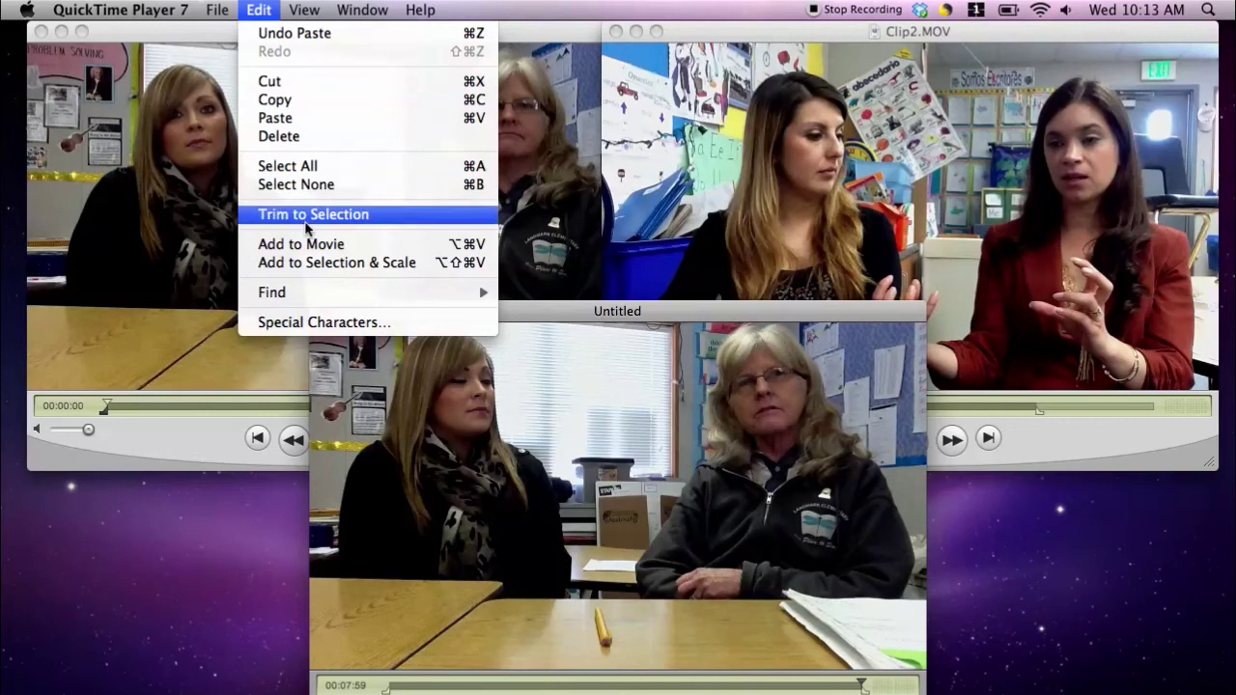
pyautogui.click(287, 117)
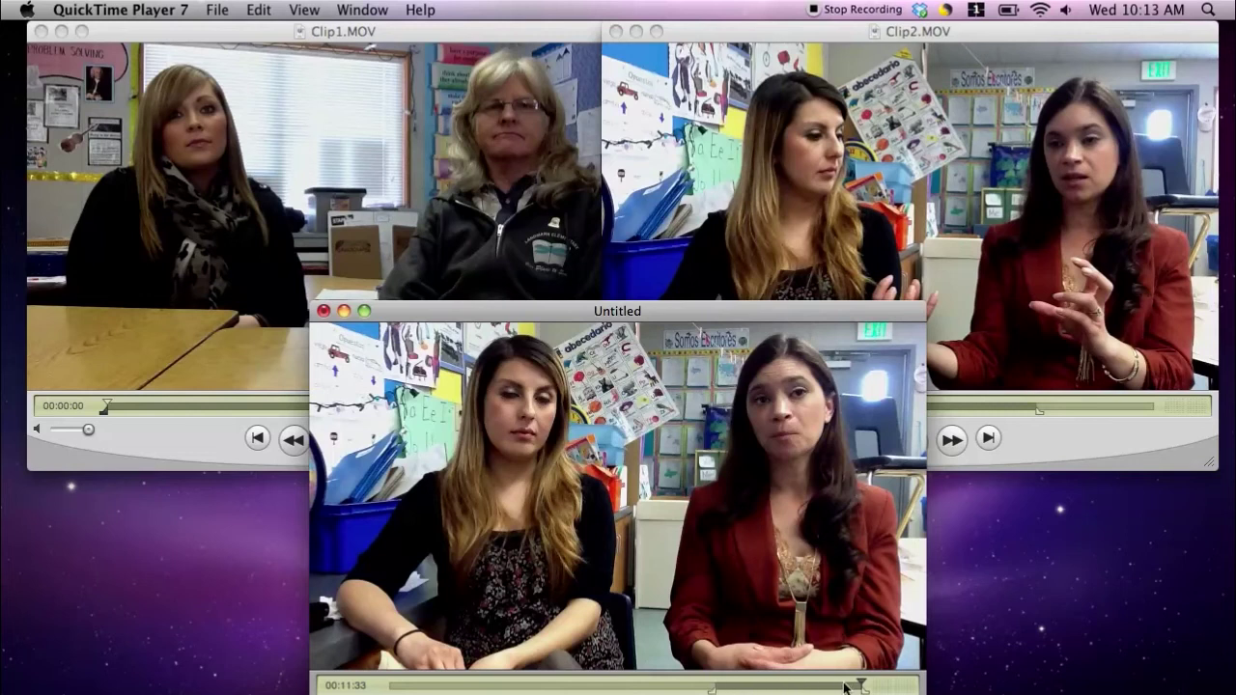
# Compare Clip2.MOV with the pasted segment, scrubbing the untitled movie back to where the two clips join.
pyautogui.click(1037, 441)
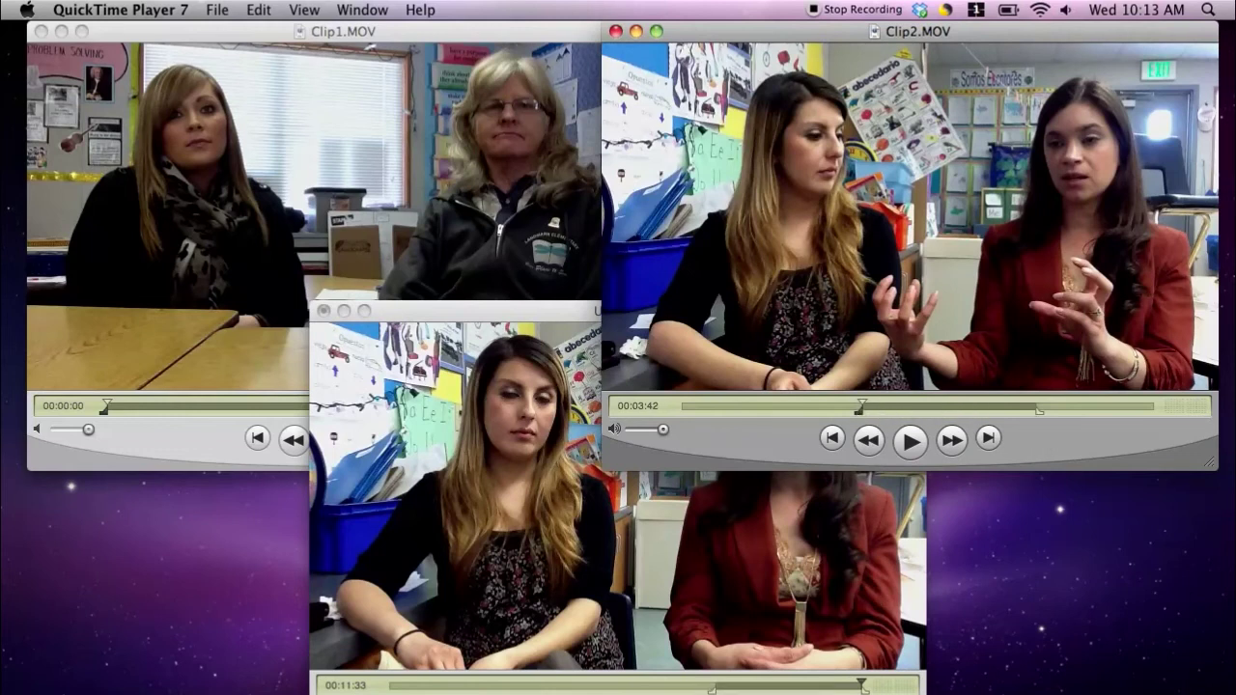
pyautogui.click(771, 676)
pyautogui.moveTo(859, 684); pyautogui.dragTo(711, 688)
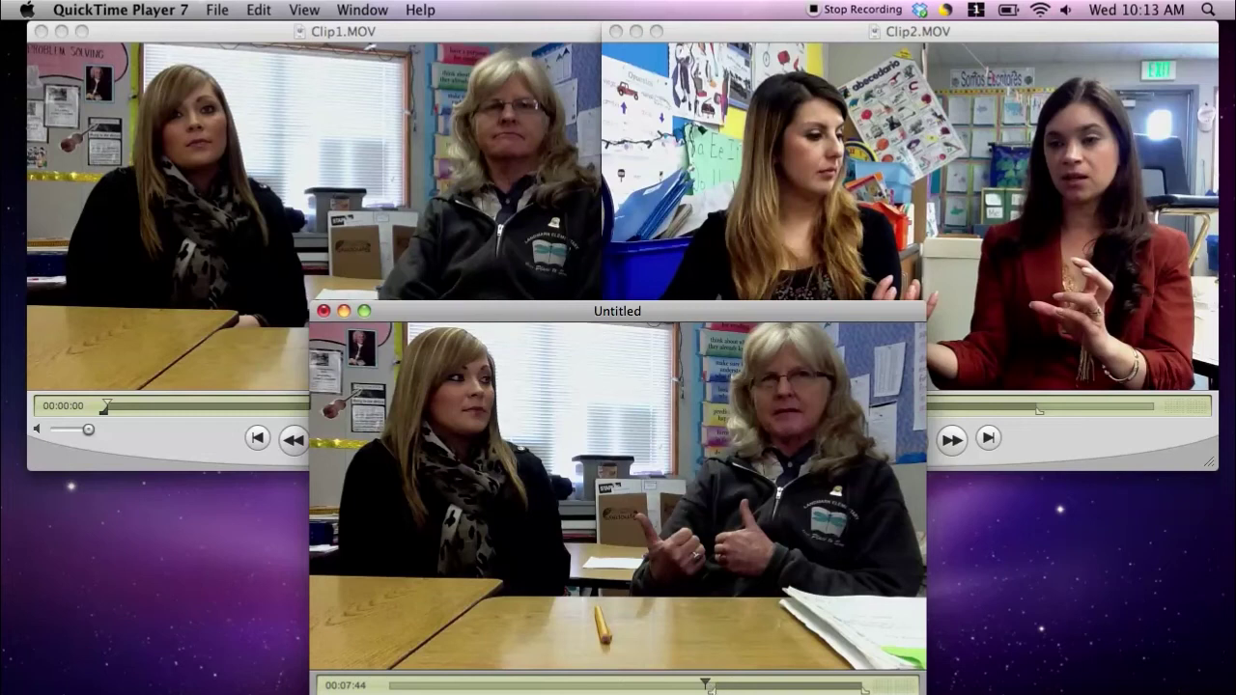
# Extend the untitled movie's selection back to its beginning, and move its window up to scrub the playhead to the end.
pyautogui.moveTo(709, 689); pyautogui.dragTo(385, 689)
pyautogui.moveTo(561, 311); pyautogui.dragTo(565, 91)
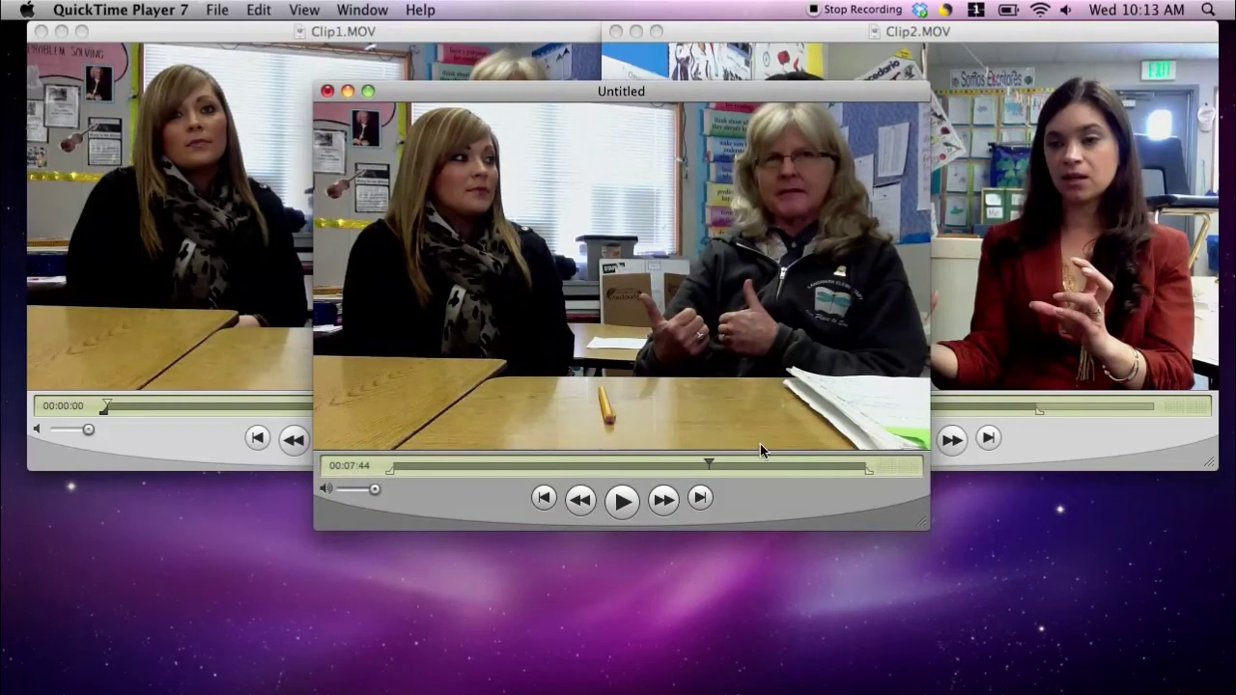
pyautogui.moveTo(828, 465); pyautogui.dragTo(872, 465)
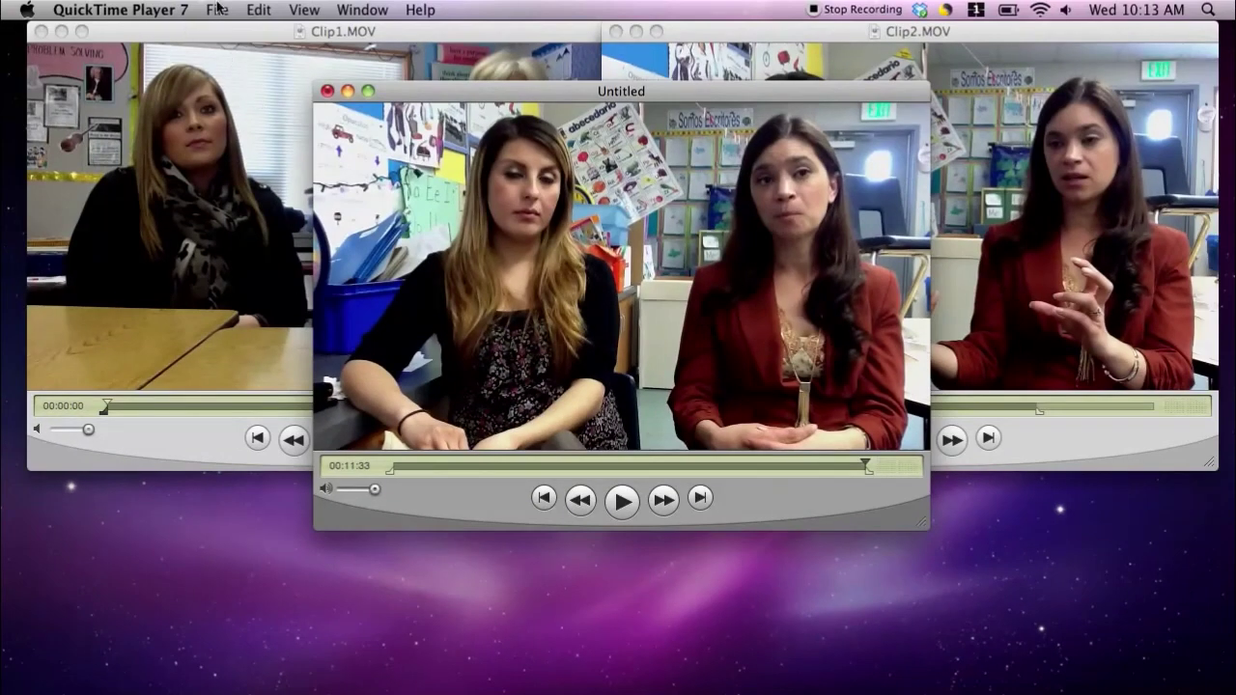
# Save the untitled movie to the Desktop as a self-contained movie named ClipsCombined.
pyautogui.click(217, 8)
pyautogui.click(261, 225)
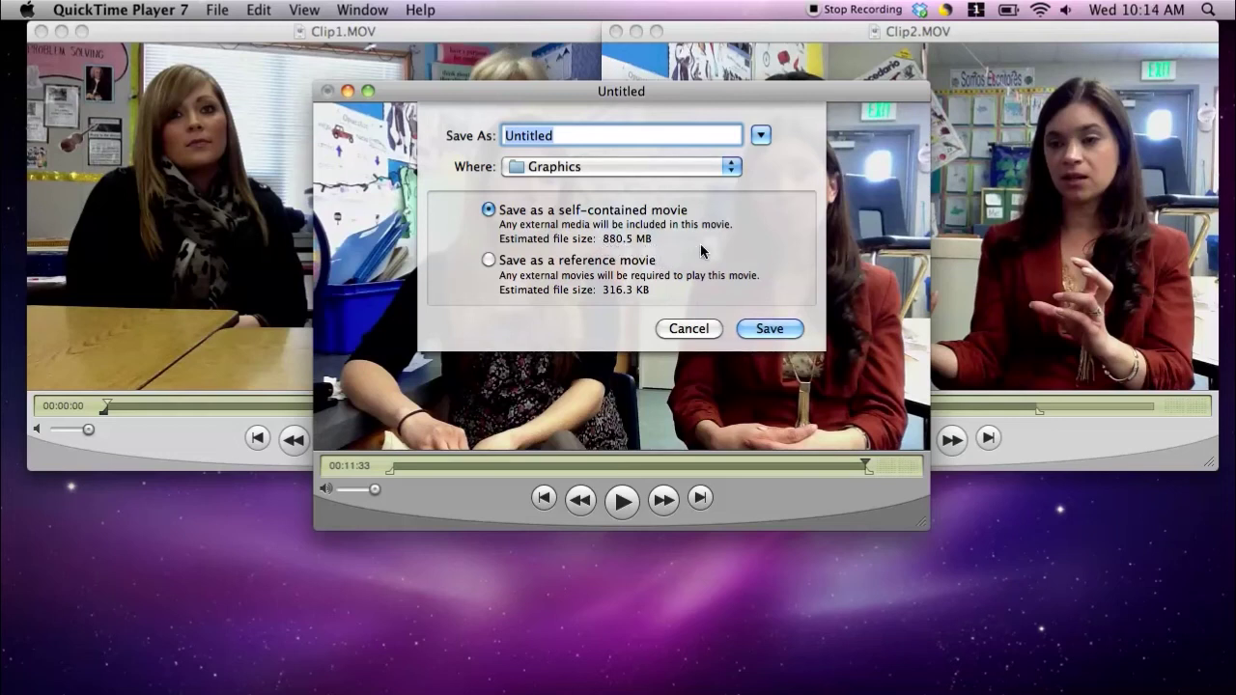
pyautogui.click(633, 167)
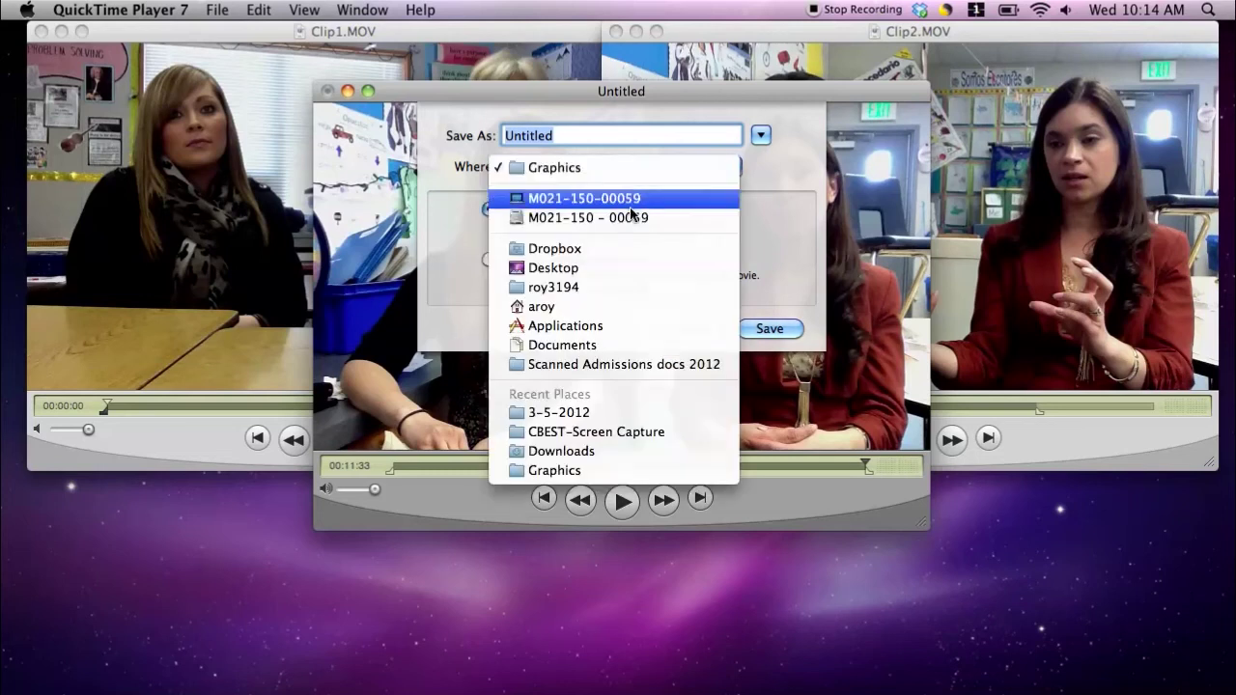
pyautogui.click(629, 271)
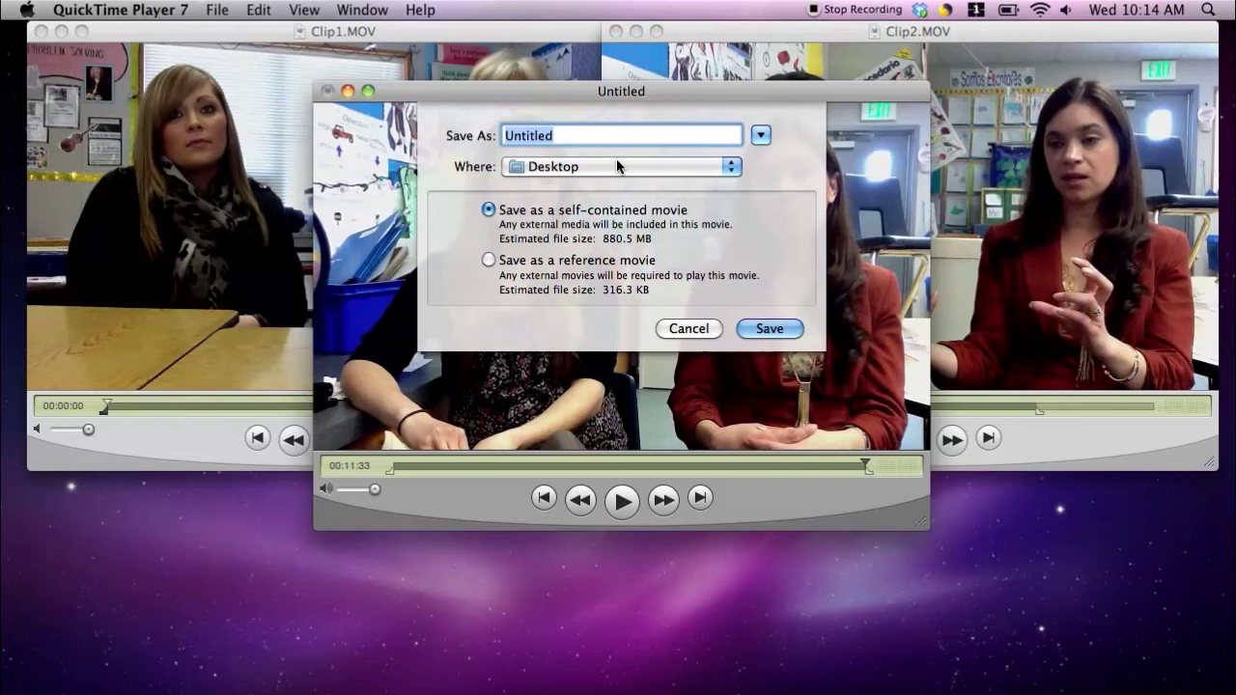
pyautogui.write('ClipsCombined')
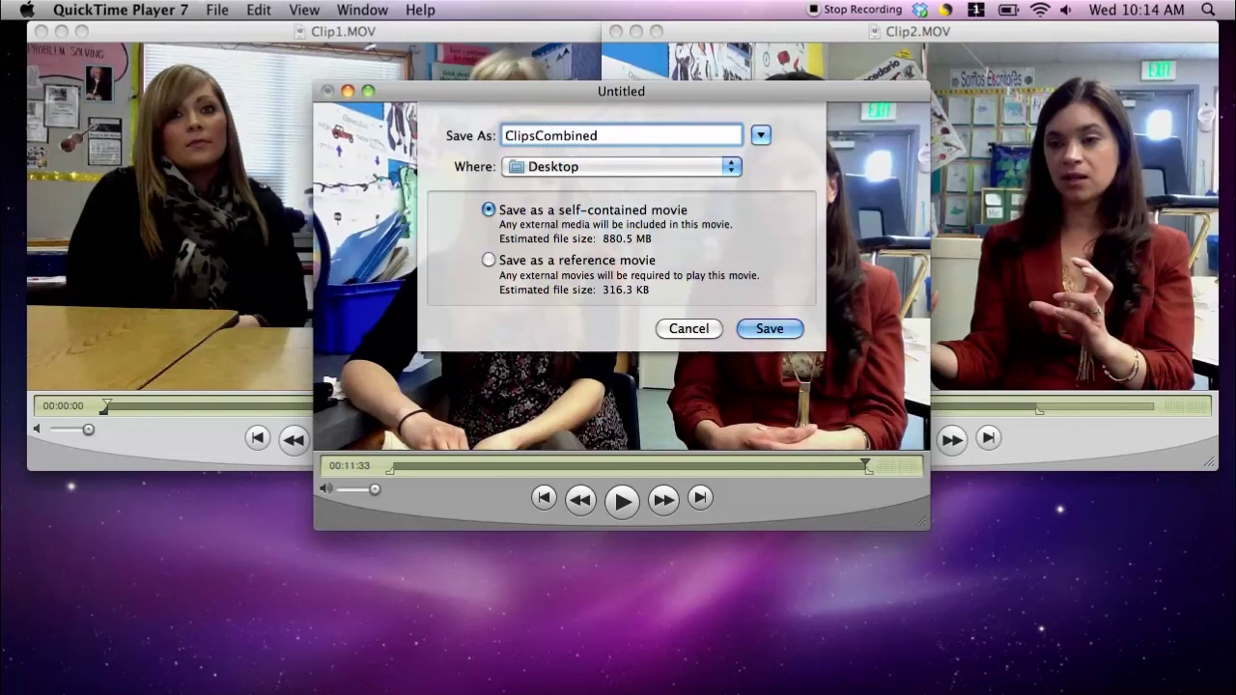
pyautogui.click(764, 329)
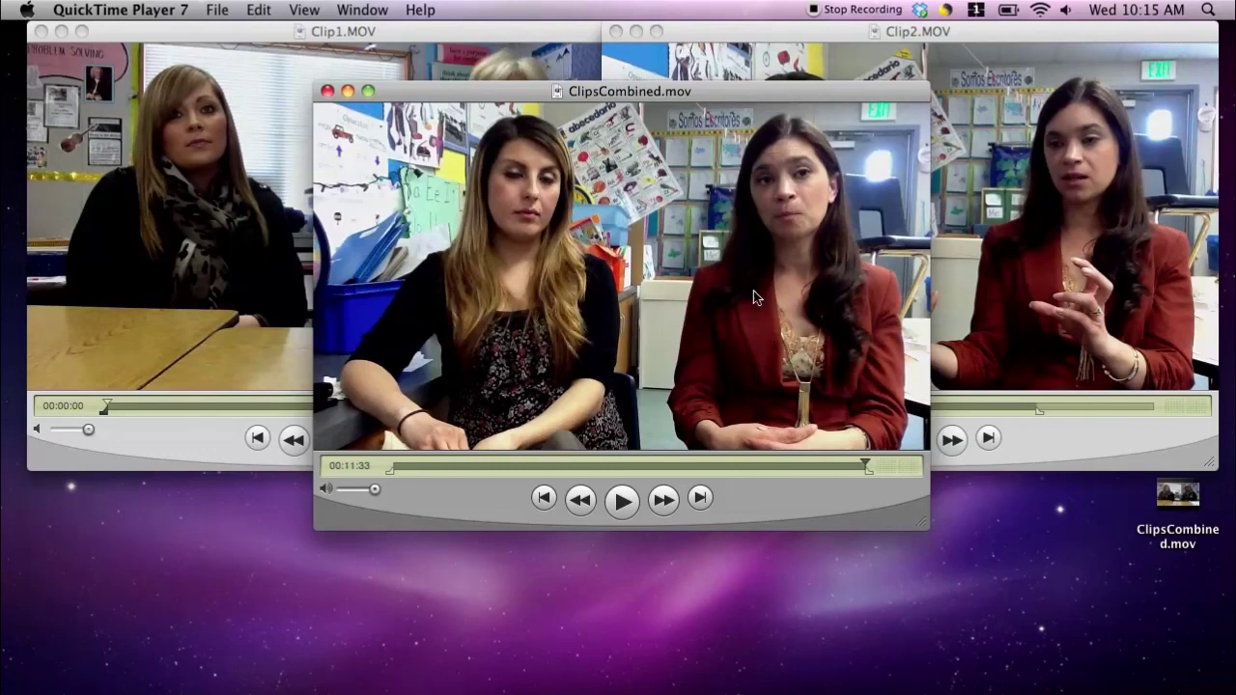
# Move the ClipsCombined.mov window aside and place its file icon in the open desktop area beside it.
pyautogui.moveTo(651, 95); pyautogui.dragTo(438, 155)
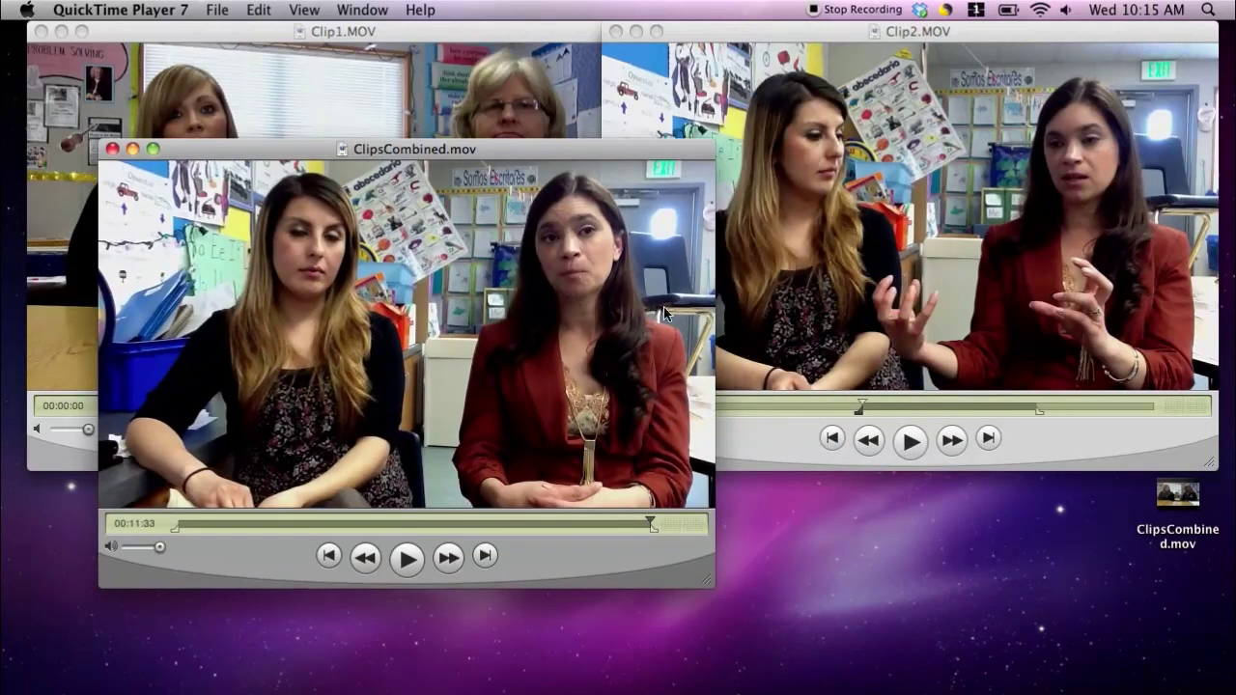
pyautogui.click(998, 544)
pyautogui.moveTo(1190, 496); pyautogui.dragTo(873, 541)
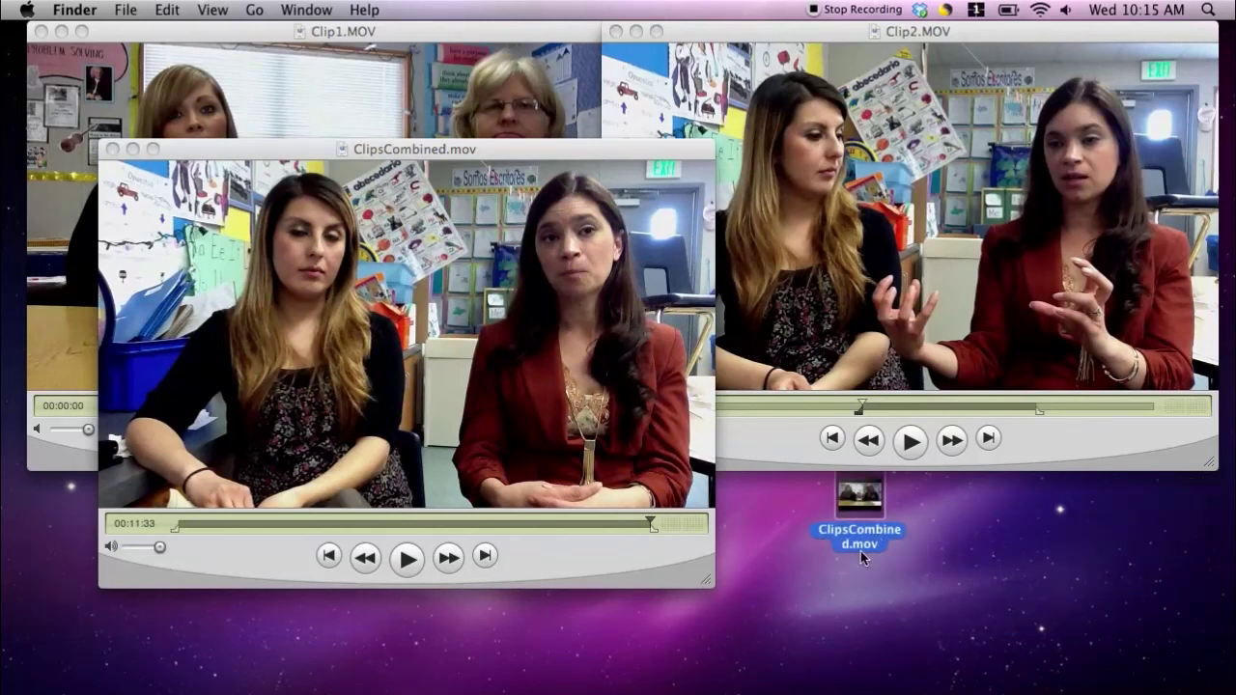